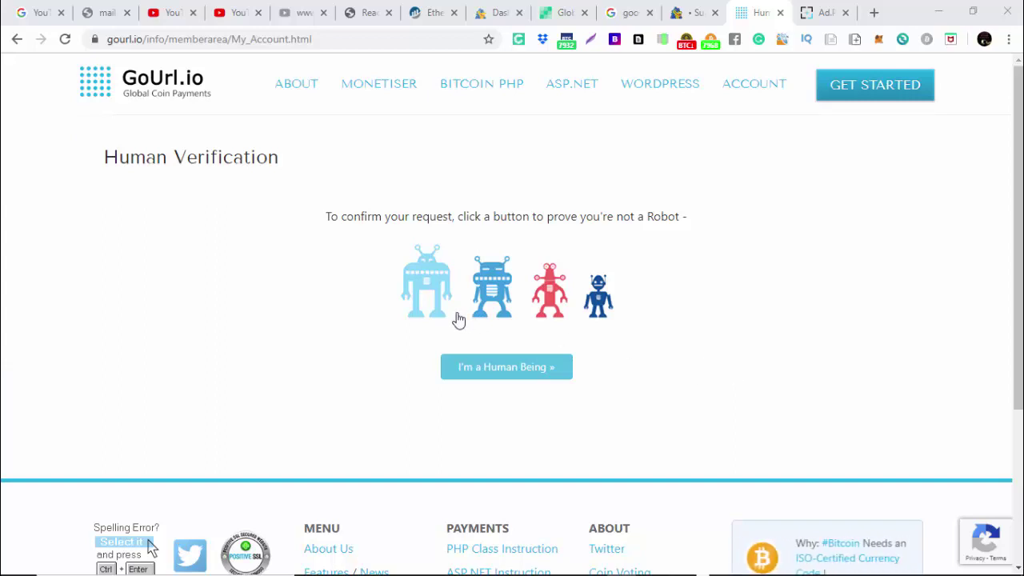
Pass GoUrl.io's 'I'm a Human Being' verification, retrying it once to reach the login page.
click(484, 366)
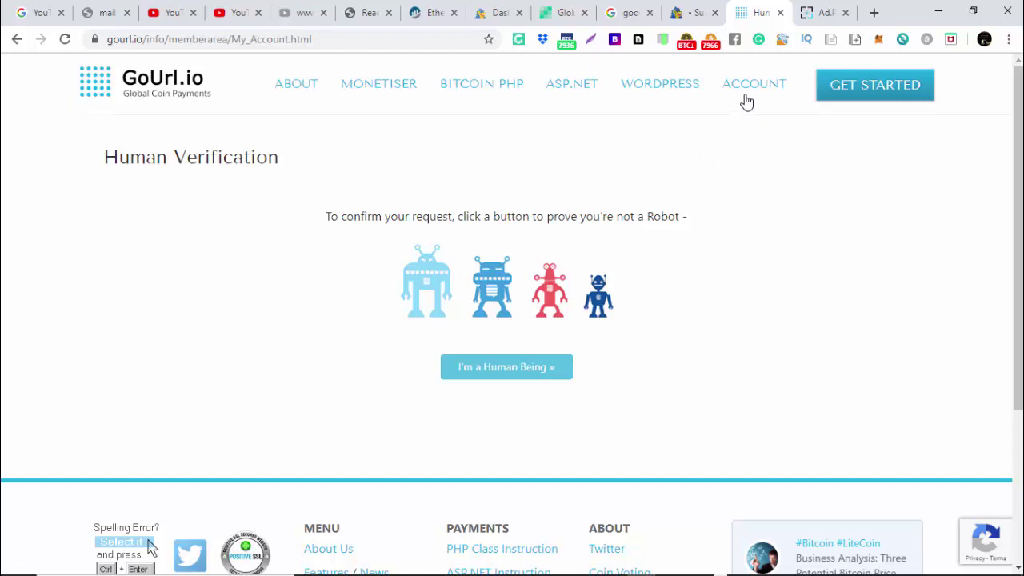
scroll(1016, 288, down, 2)
scroll(1016, 288, up, 2)
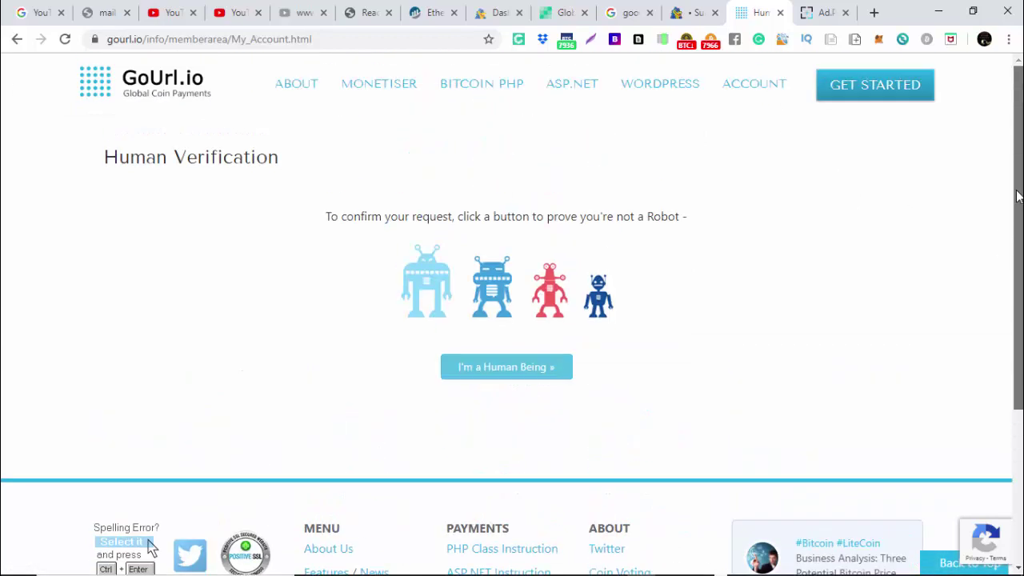
click(488, 369)
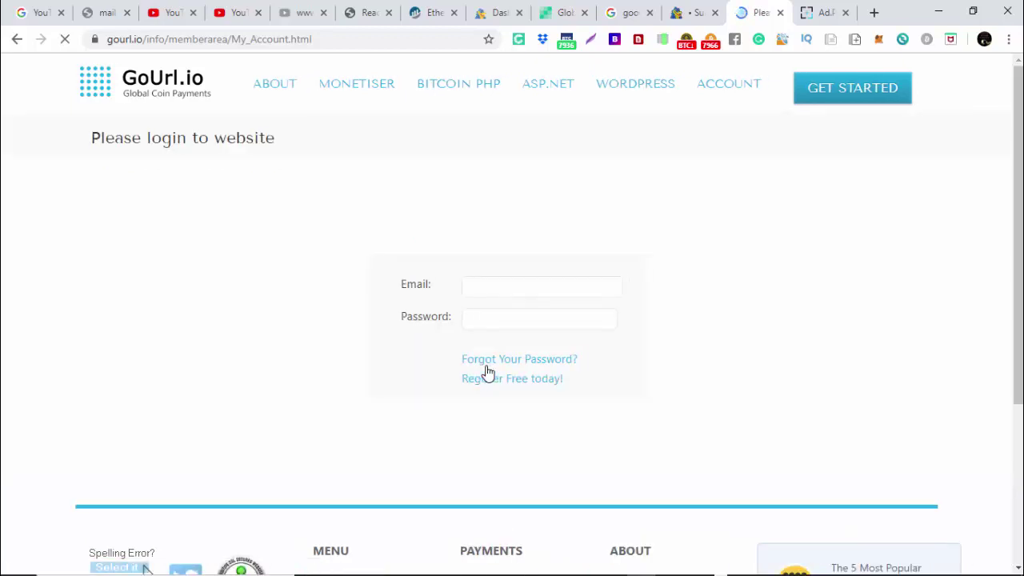
Log in to GoUrl and open the 'my sales wallet' payment box for editing.
click(496, 342)
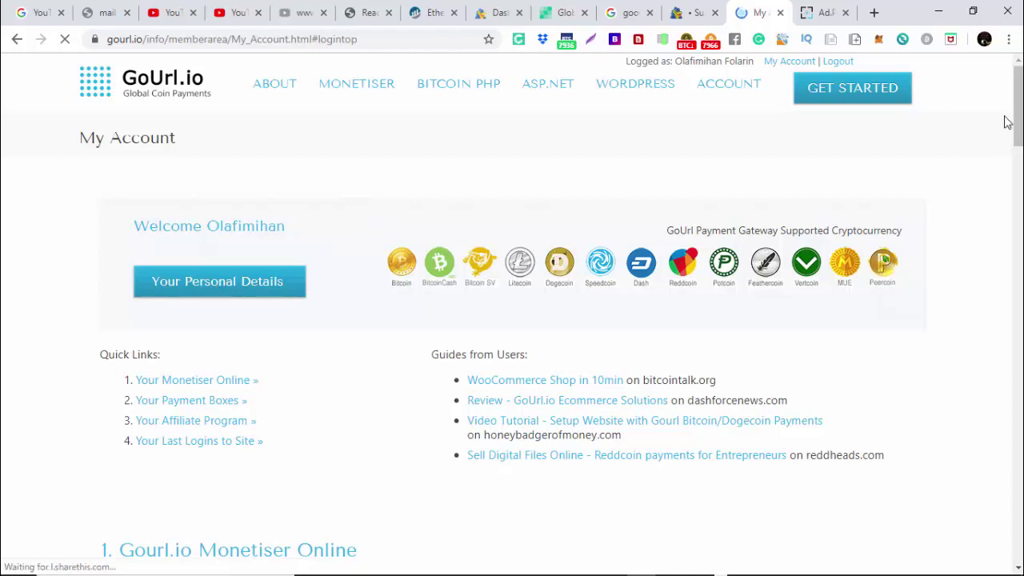
scroll(576, 294, down, 10)
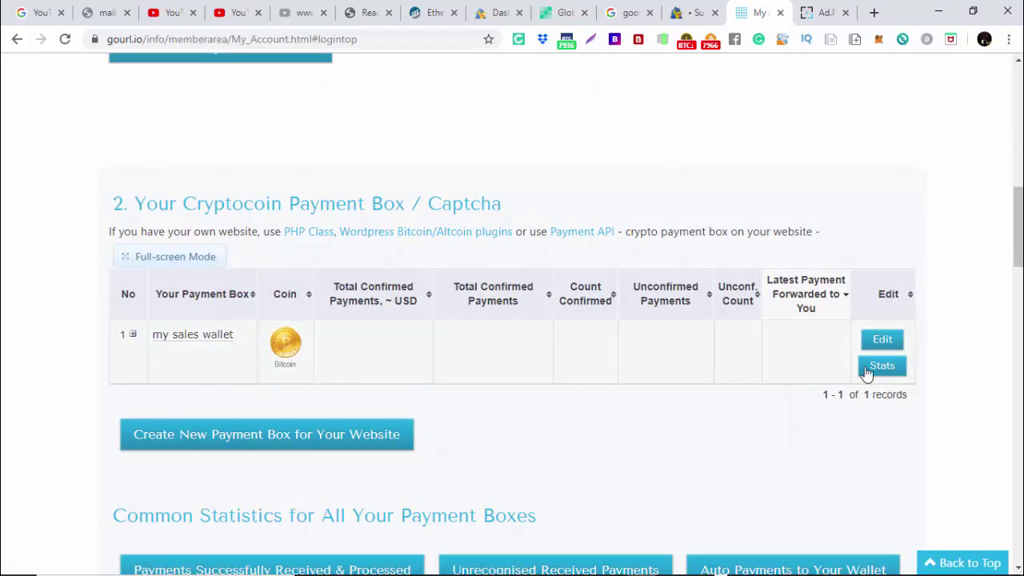
click(883, 340)
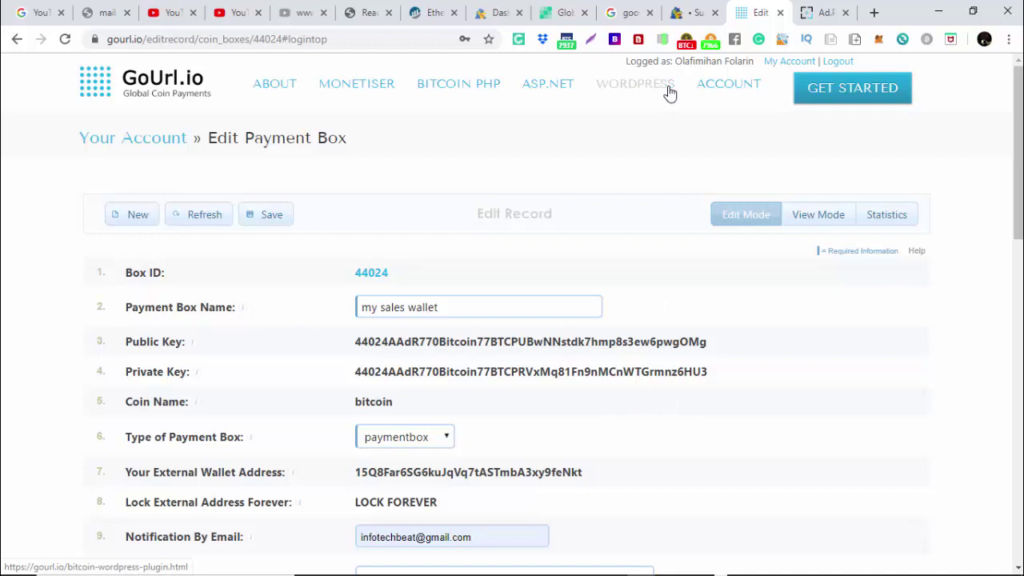
Open the WordPress store in a new tab via the cryptoLab admin-bar menu.
click(692, 12)
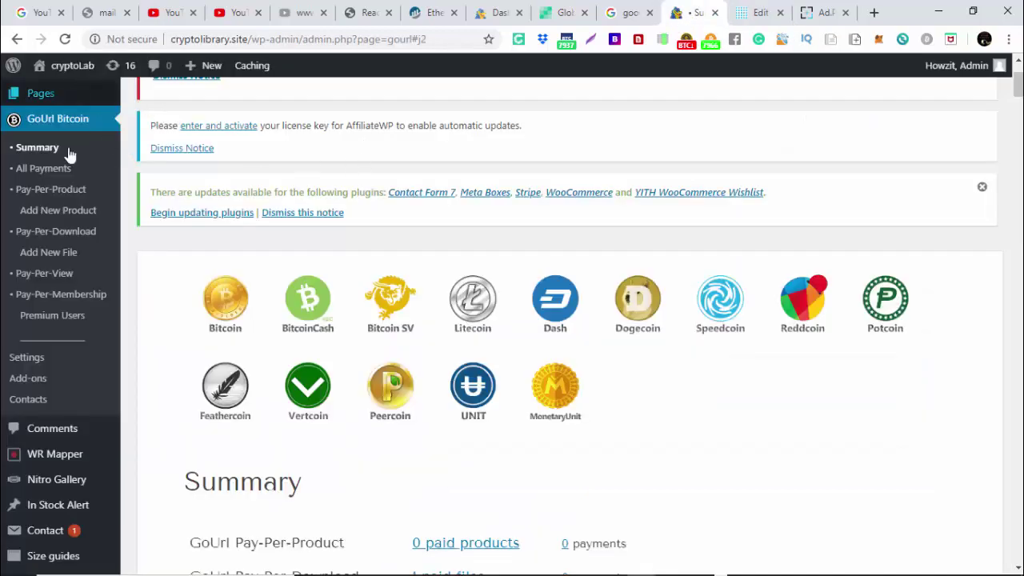
mouse_move(68, 67)
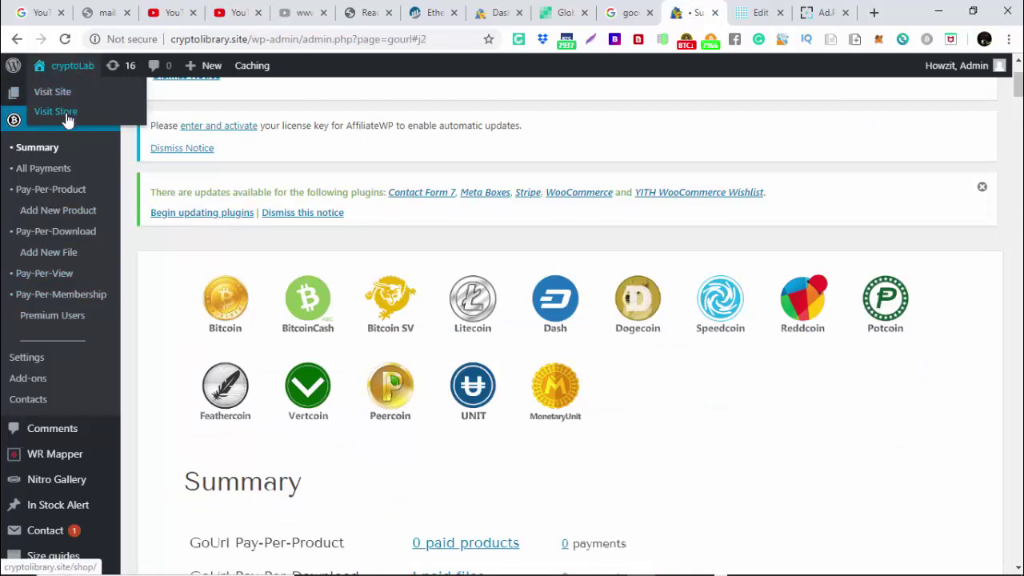
right_click(67, 116)
click(96, 124)
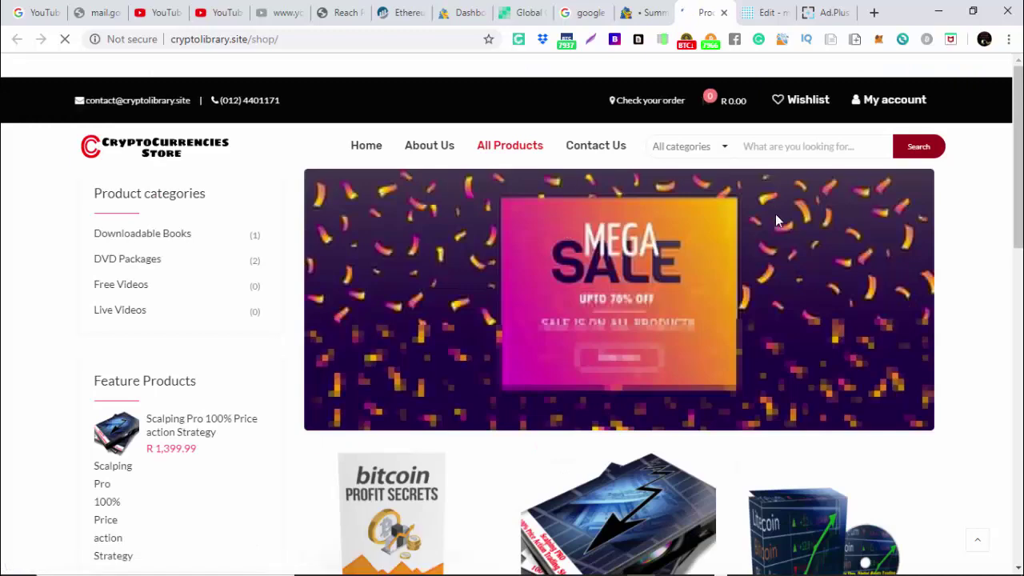
Browse the shop's three crypto products priced from R 100.00 to R 1,399.99.
scroll(1018, 108, down, 4)
scroll(513, 324, down, 3)
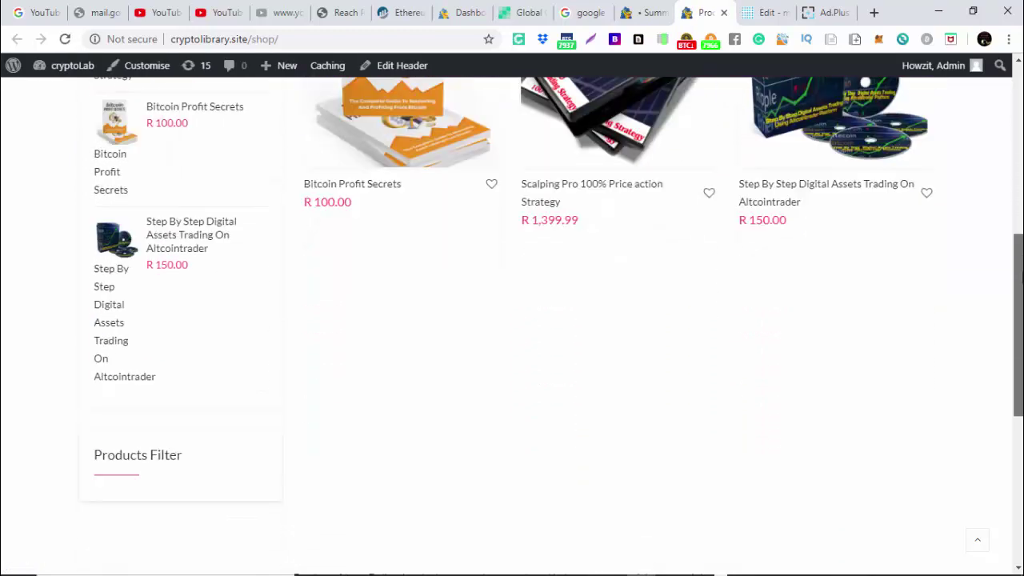
scroll(1020, 282, down, 4)
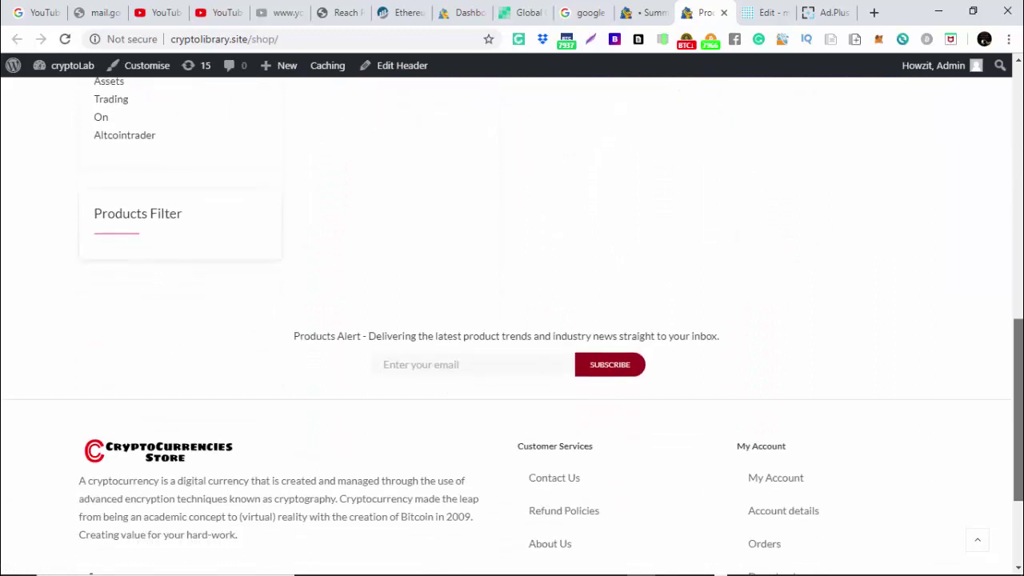
scroll(1019, 282, up, 5)
drag(1019, 282, 997, 91)
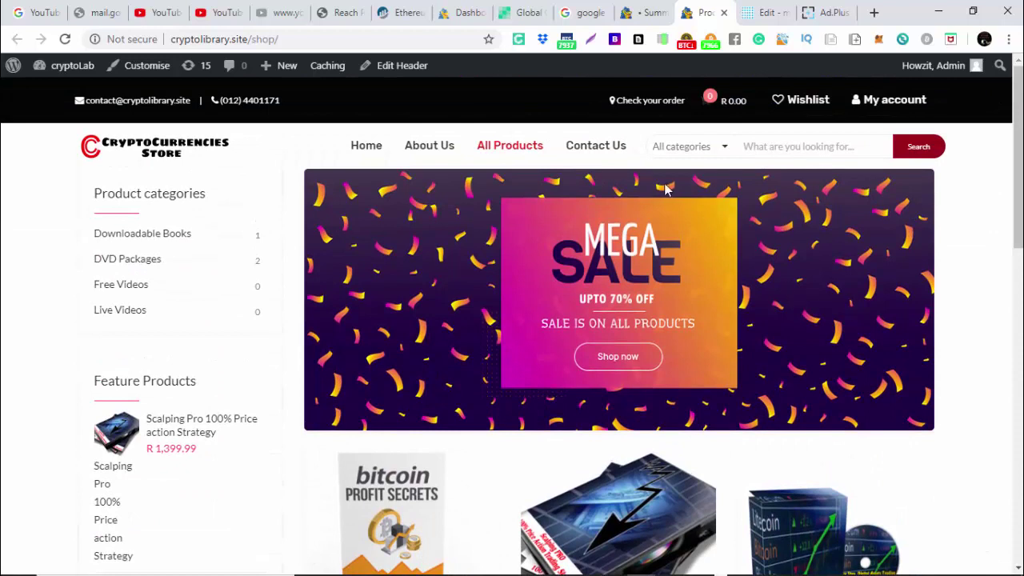
Return to the GoUrl Bitcoin Summary admin page and scroll through it.
click(647, 15)
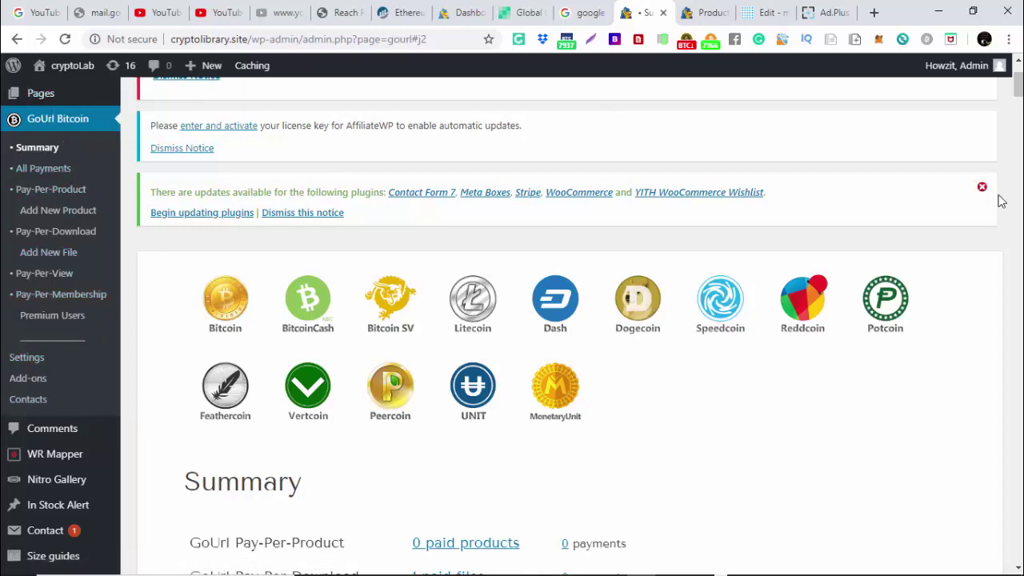
scroll(1019, 96, down, 3)
scroll(1019, 96, down, 2)
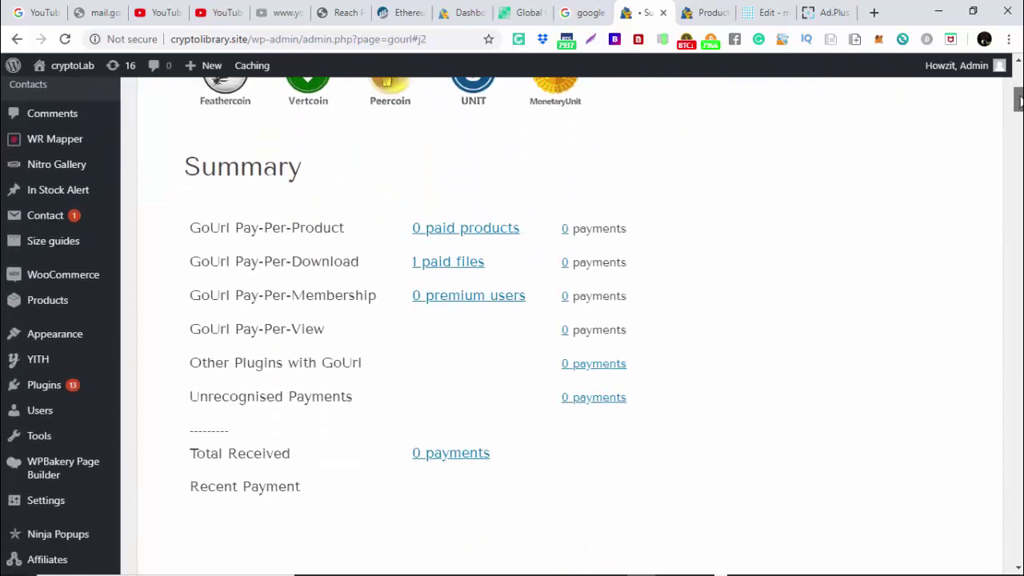
mouse_move(50, 331)
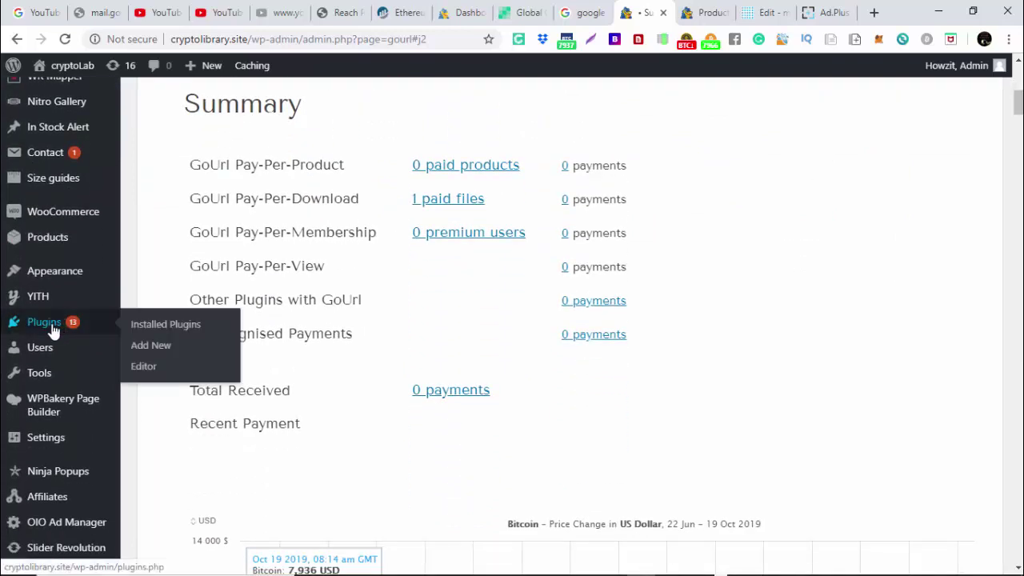
Search the Add Plugins page for gourl plugins.
click(164, 350)
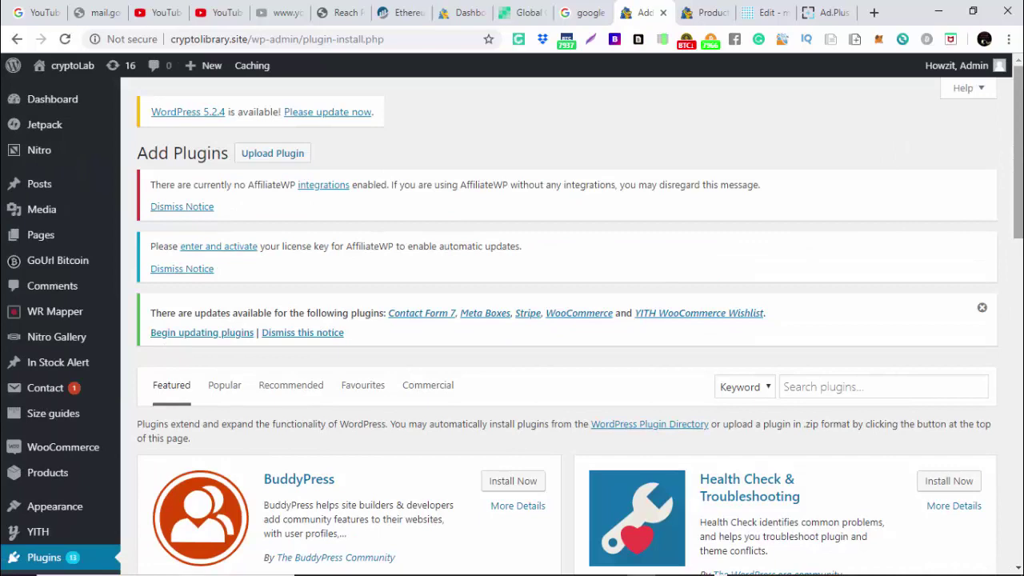
scroll(1020, 156, down, 3)
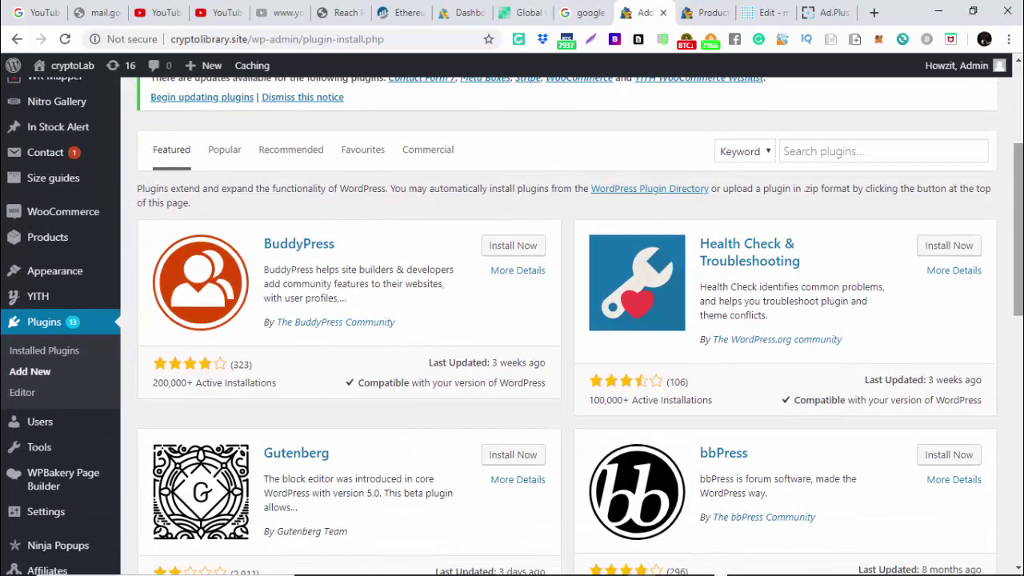
click(860, 153)
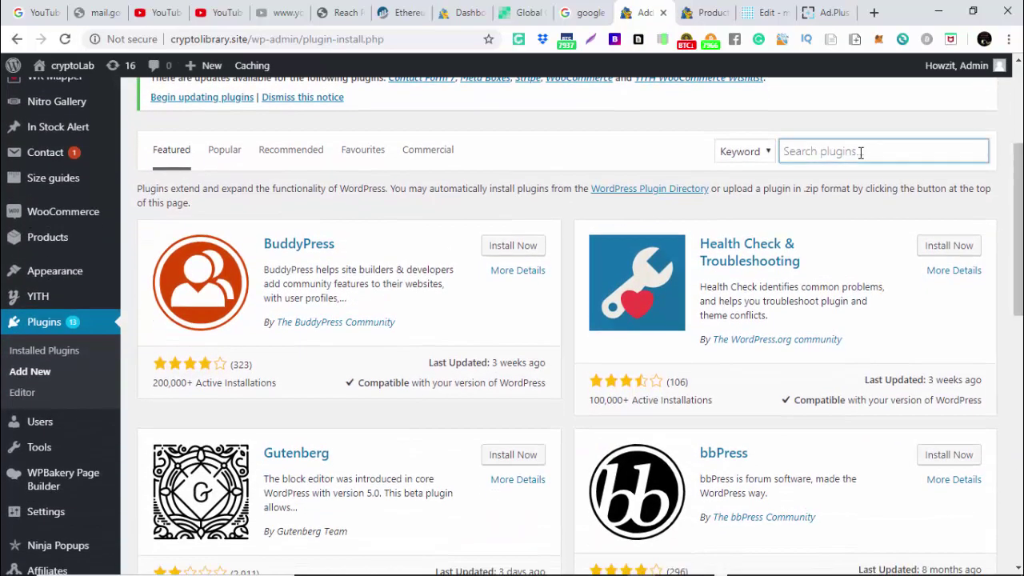
text(gourl)
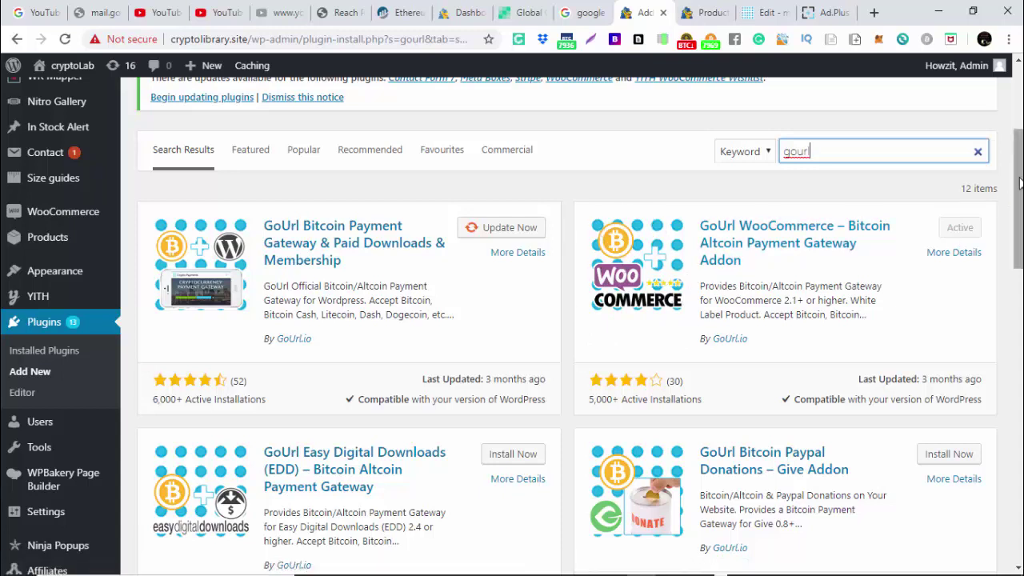
Review the 12 gourl results and open the GoUrl Bitcoin Paypal Donations plugin details.
drag(1020, 183, 1017, 96)
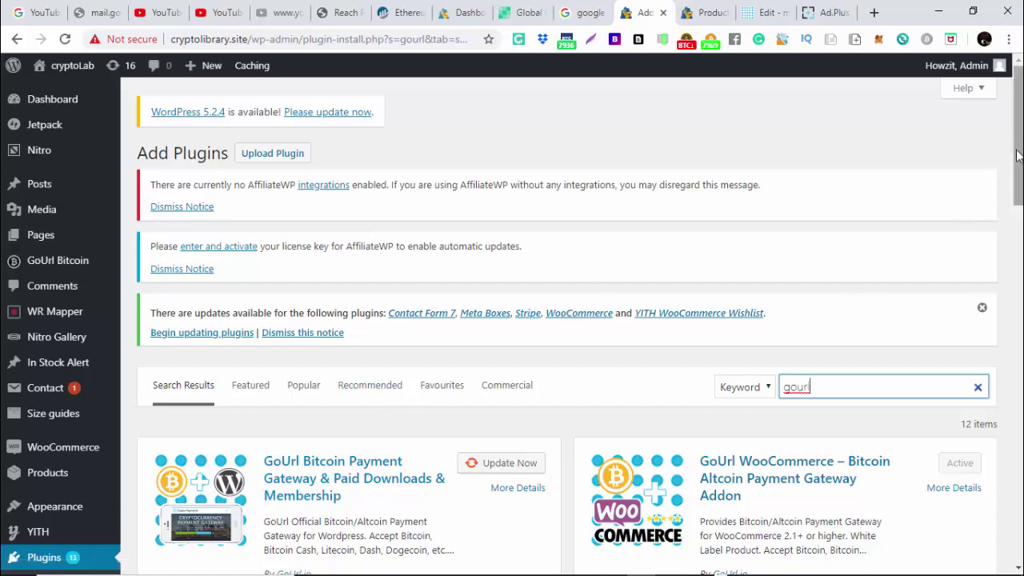
drag(1018, 148, 1018, 196)
scroll(560, 320, down, 2)
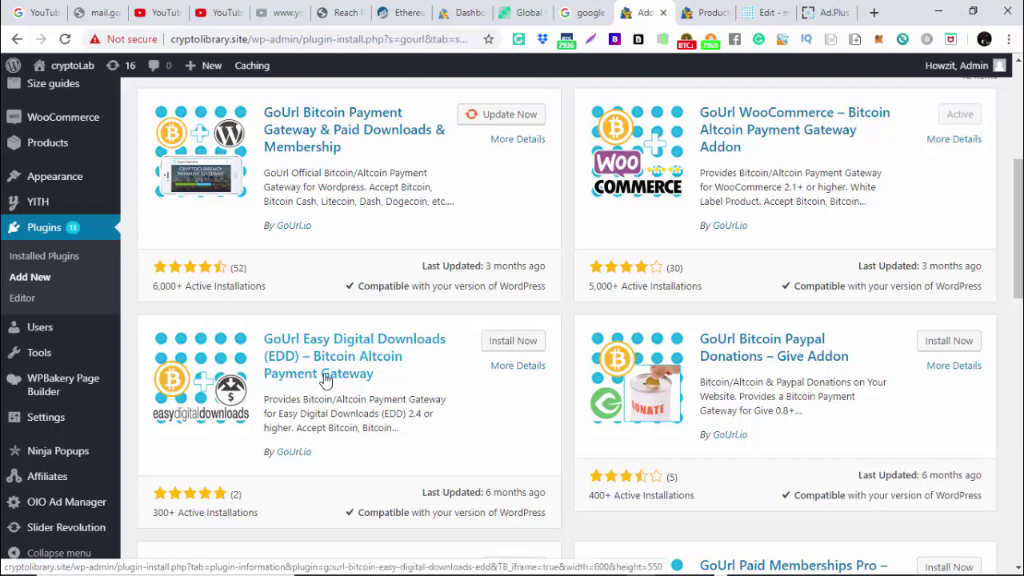
click(767, 367)
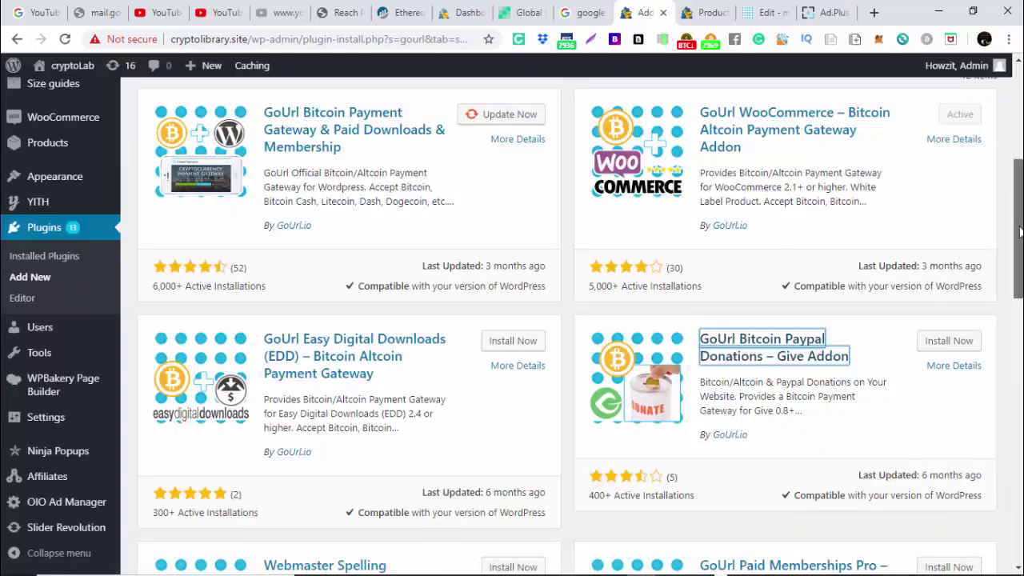
mouse_move(1020, 232)
mouse_down()
mouse_move(1018, 164)
mouse_move(1020, 222)
mouse_up()
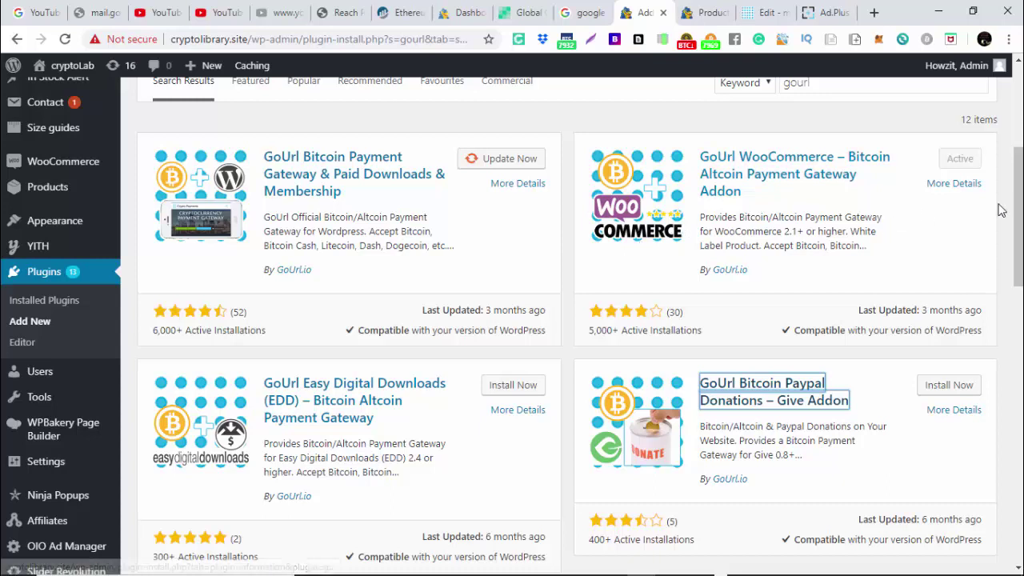
drag(1019, 200, 1021, 129)
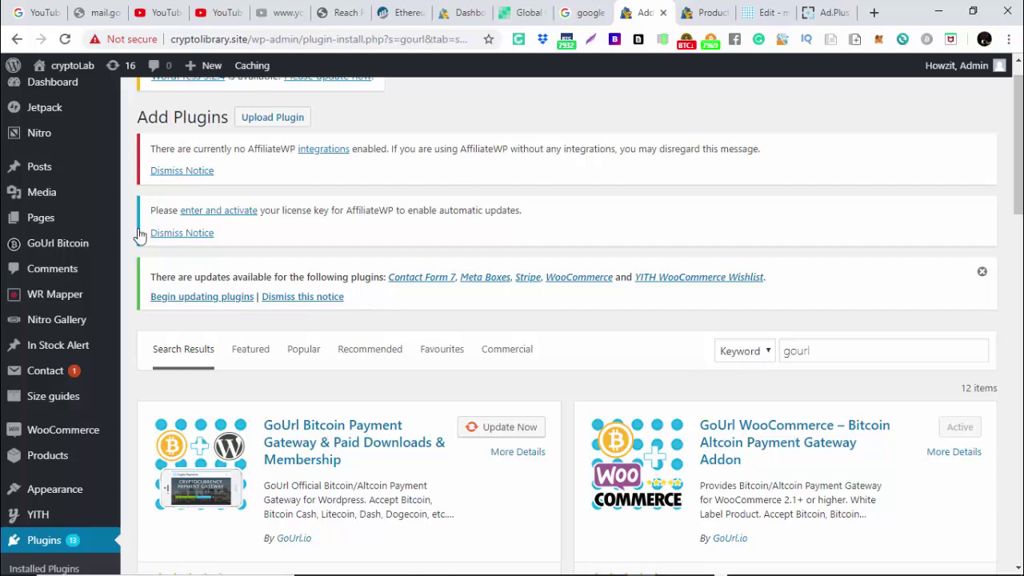
mouse_move(66, 253)
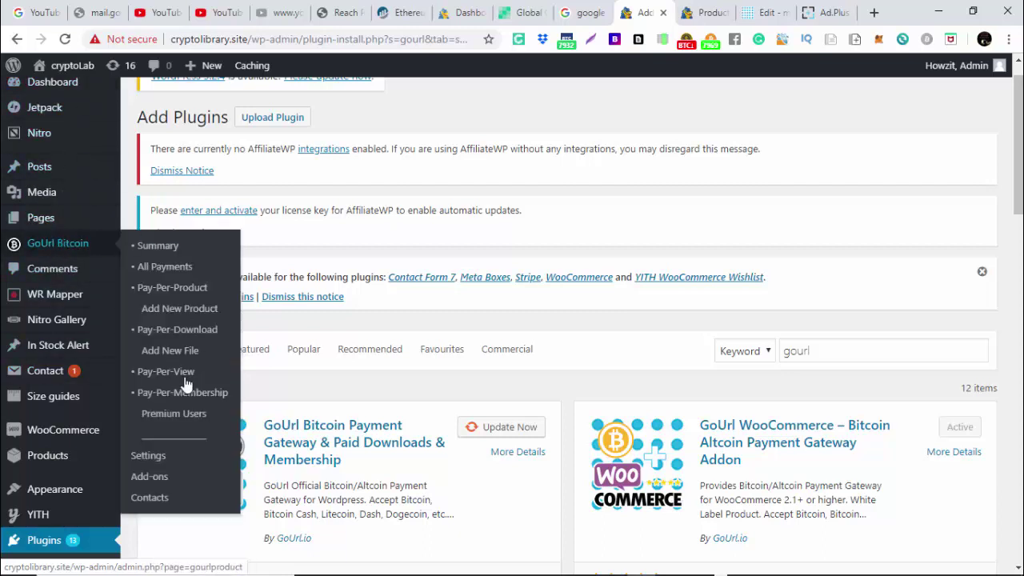
Open GoUrl Bitcoin Settings and scroll past General and Payment Box settings to the Bitcoin key fields.
click(158, 456)
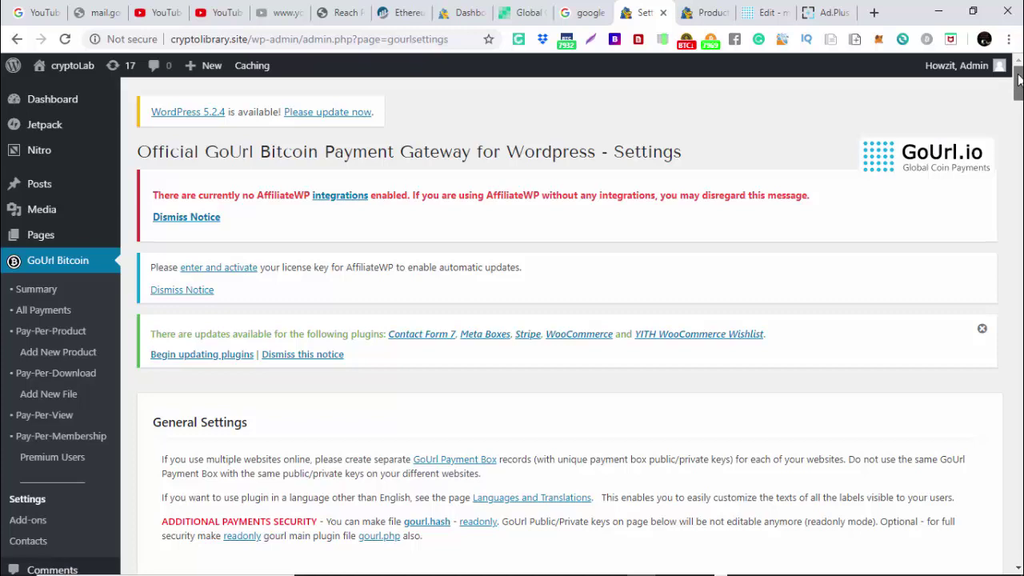
drag(1019, 78, 1019, 110)
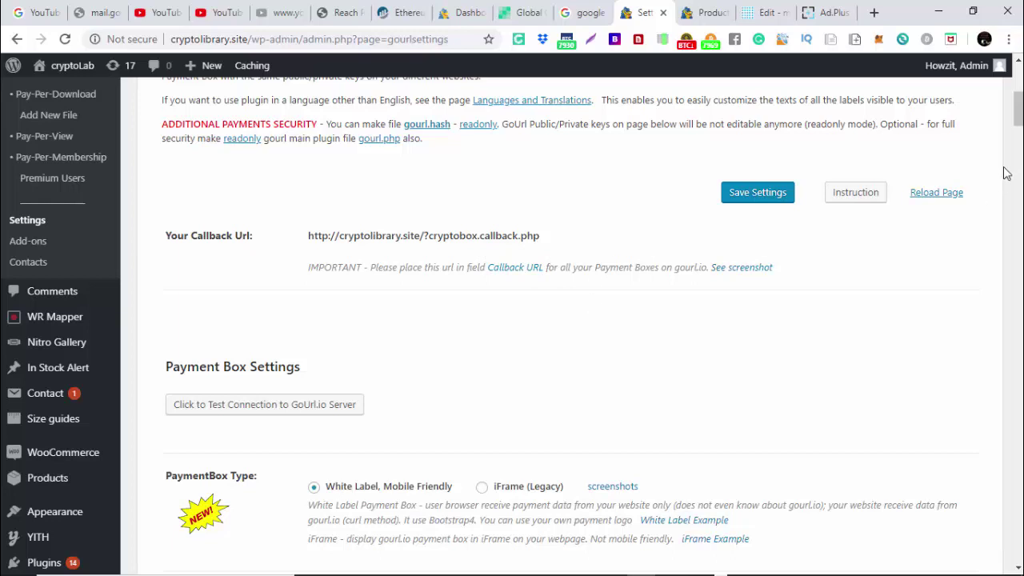
drag(1019, 120, 1019, 177)
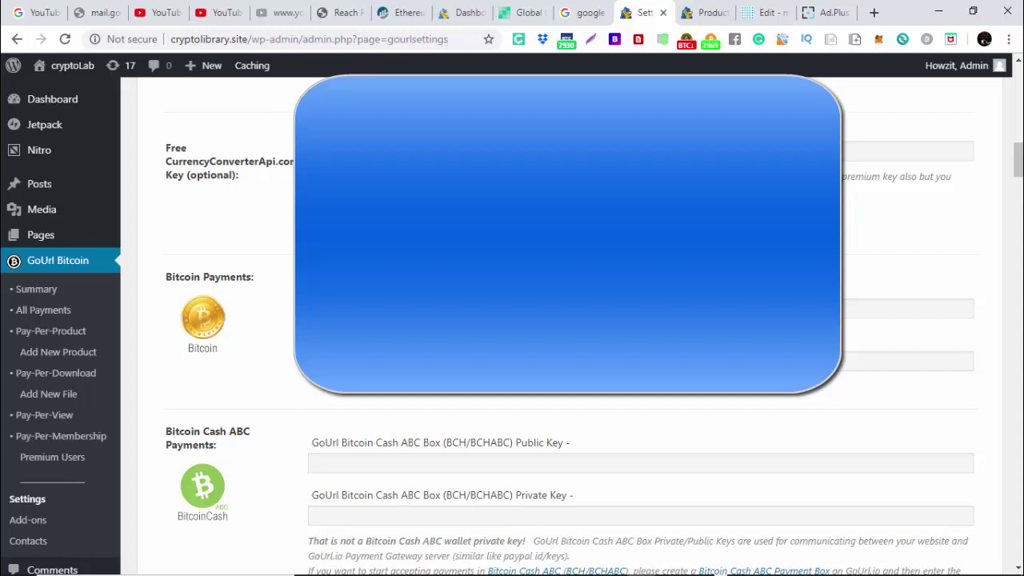
Compare the payment box's public and private keys on GoUrl.io, then return to WordPress settings.
click(764, 16)
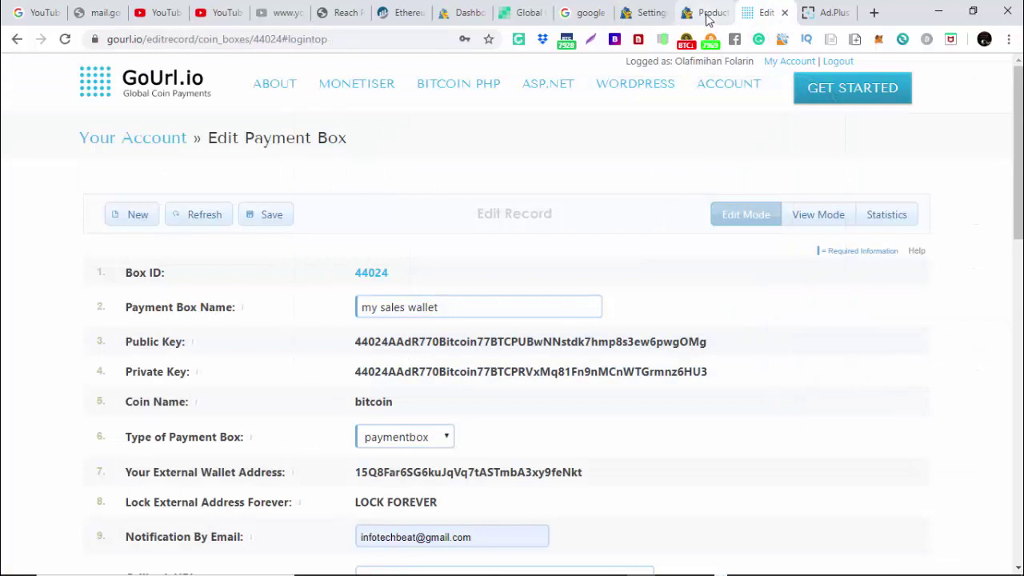
click(645, 16)
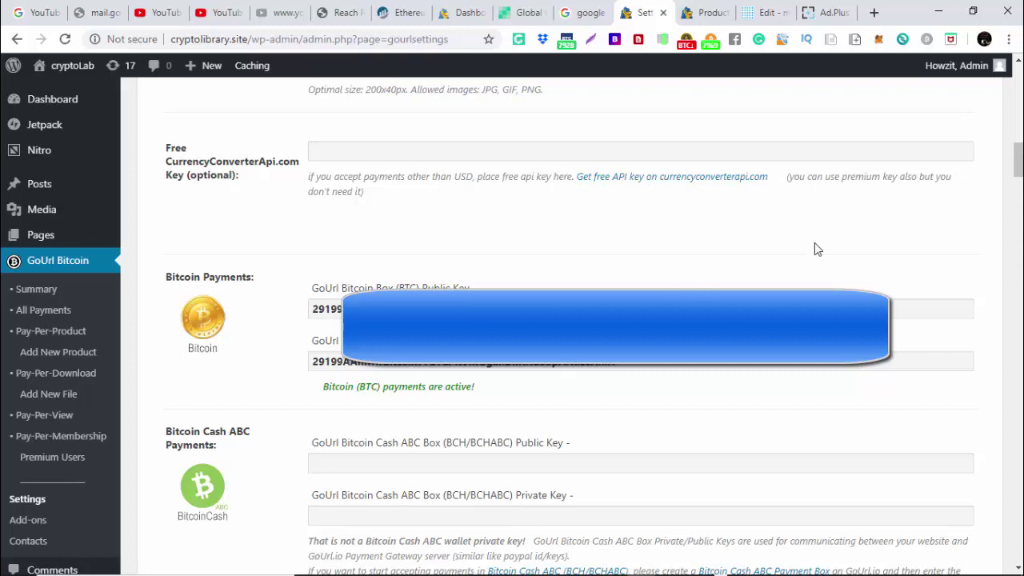
Scroll through the altcoin key sections and back up to the Payment Box Theme options.
drag(1019, 160, 1019, 280)
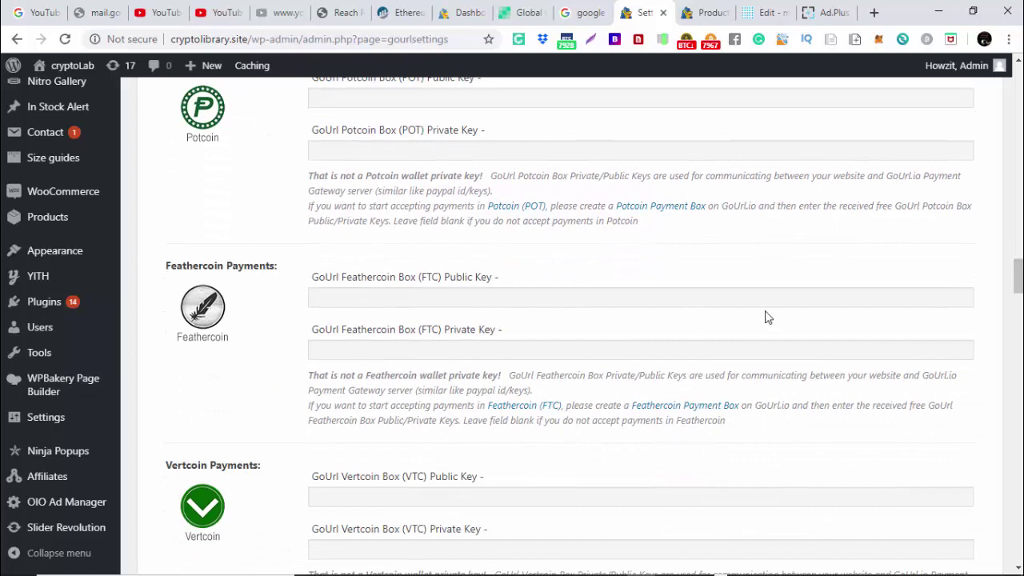
drag(1019, 277, 1019, 139)
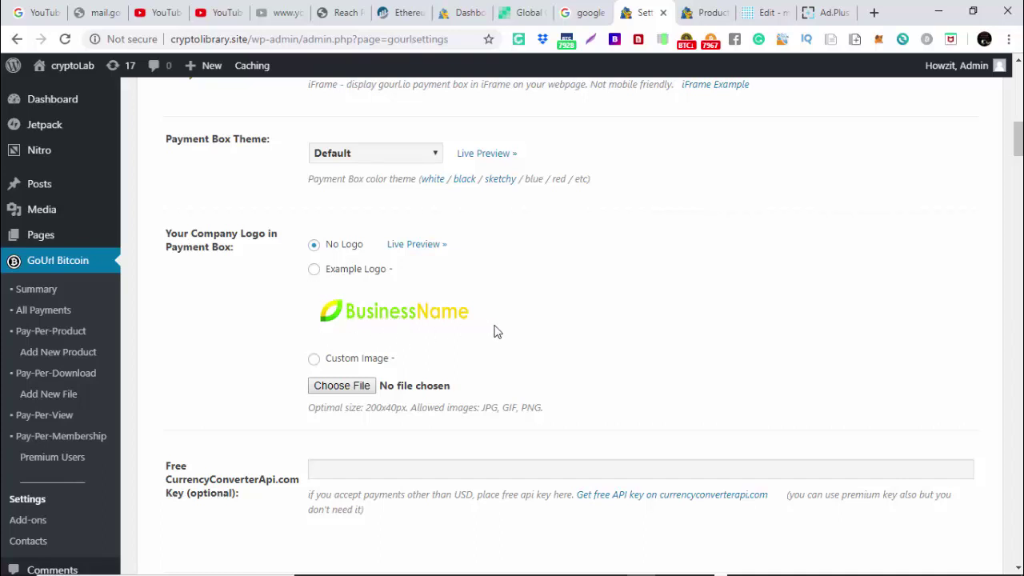
Open the Live Preview and scroll through the locked video and its Bitcoin Pay Now box.
click(413, 248)
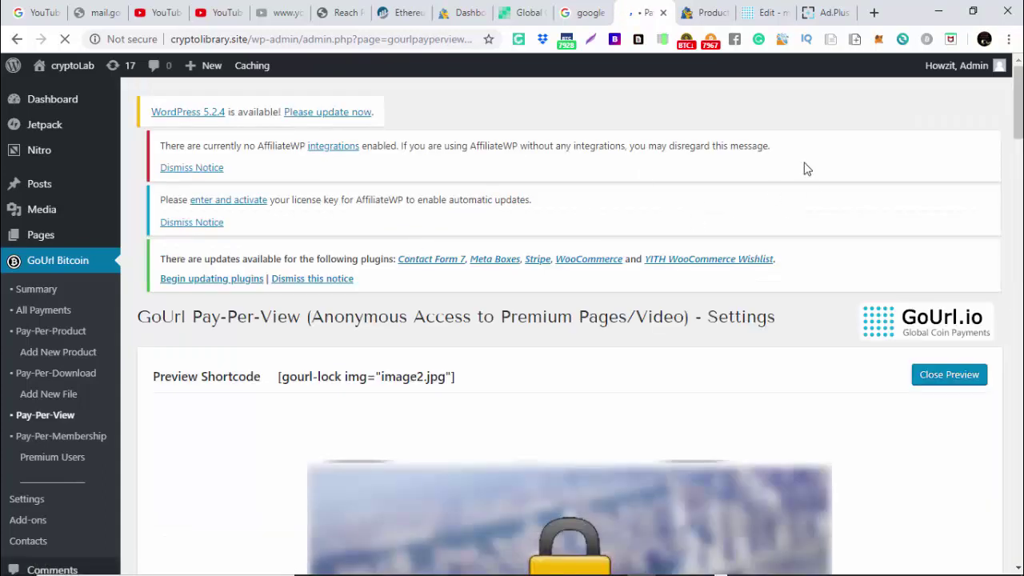
drag(1018, 87, 1021, 198)
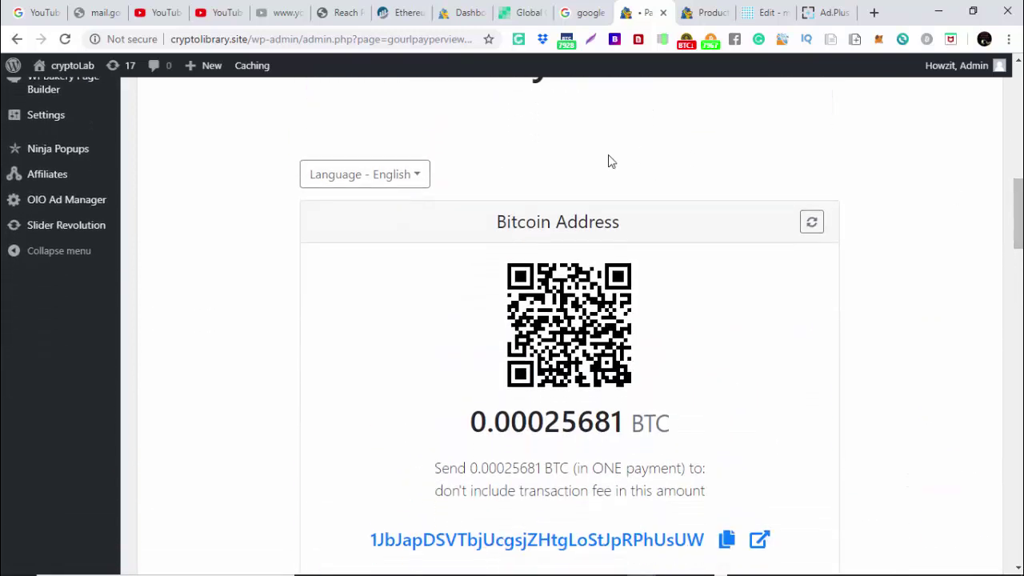
drag(1019, 237, 1019, 135)
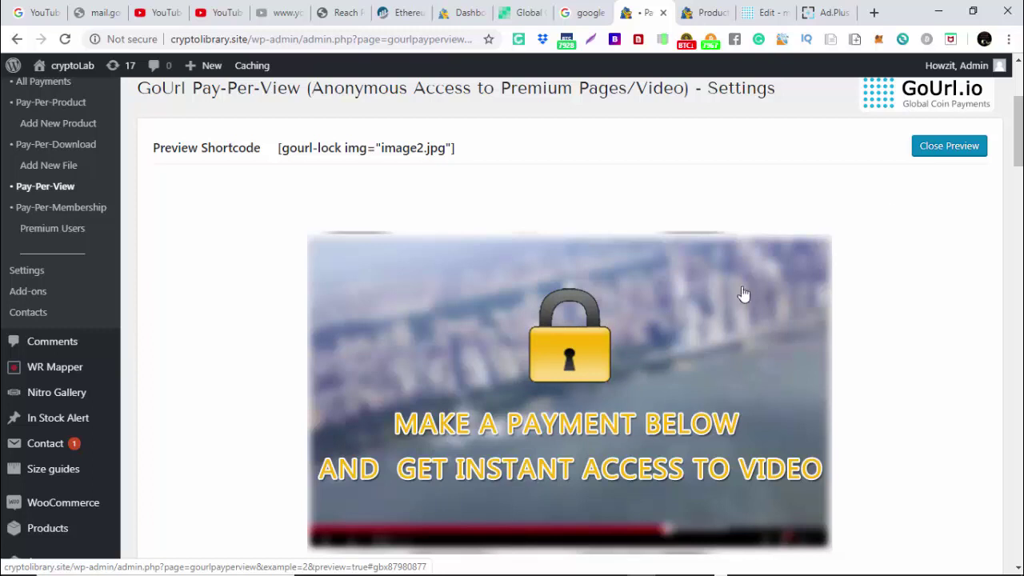
scroll(836, 246, down, 7)
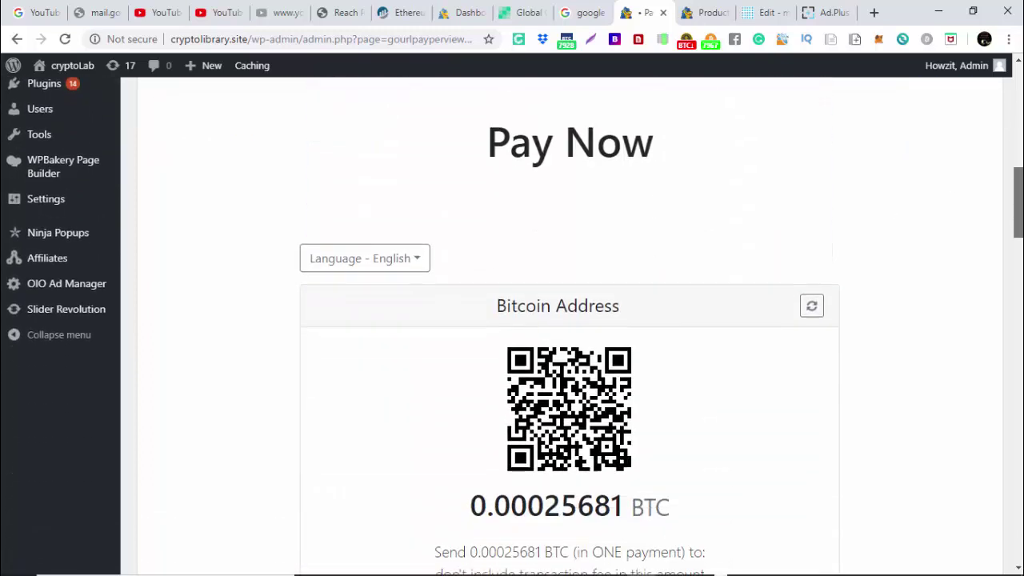
scroll(569, 320, down, 1)
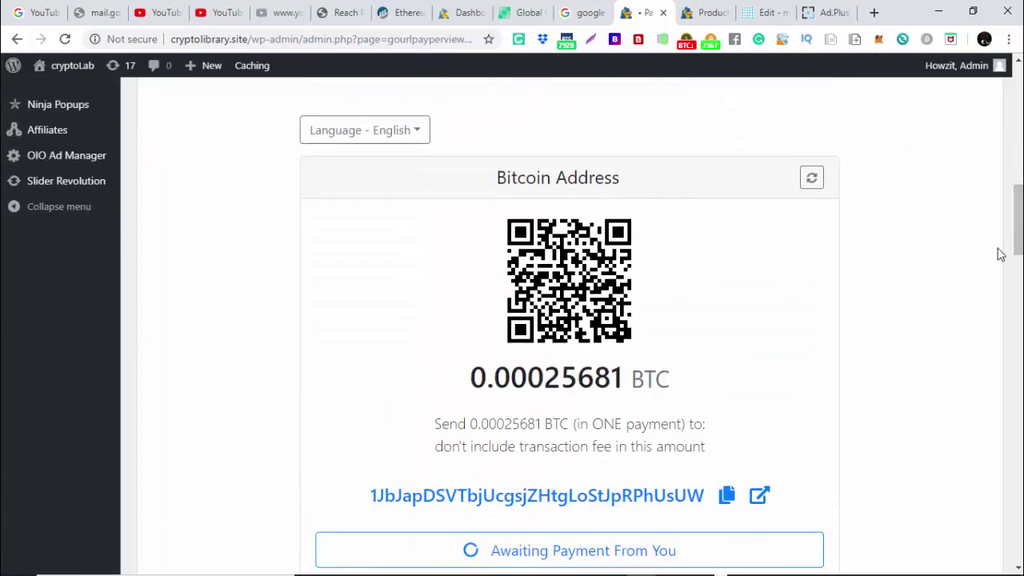
drag(1017, 228, 1012, 104)
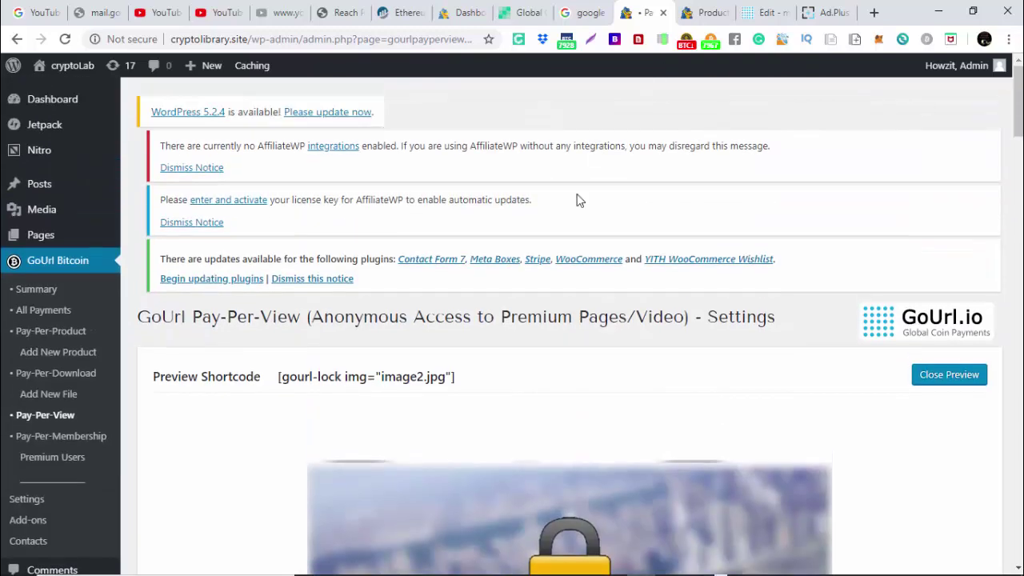
Close the preview and scroll through the Pay-Per-View page's six gourl-lock shortcodes.
click(935, 383)
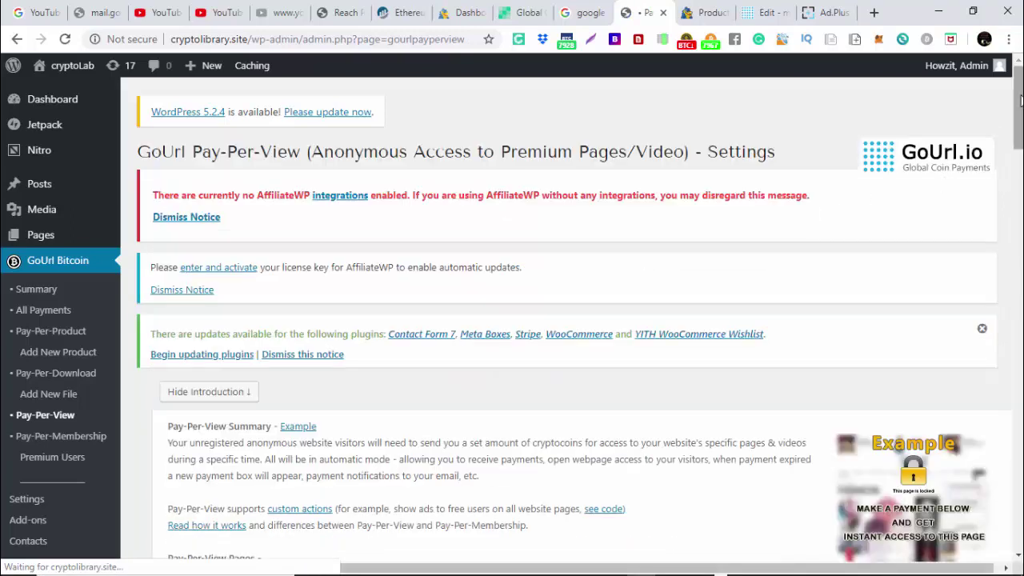
drag(1020, 97, 1019, 241)
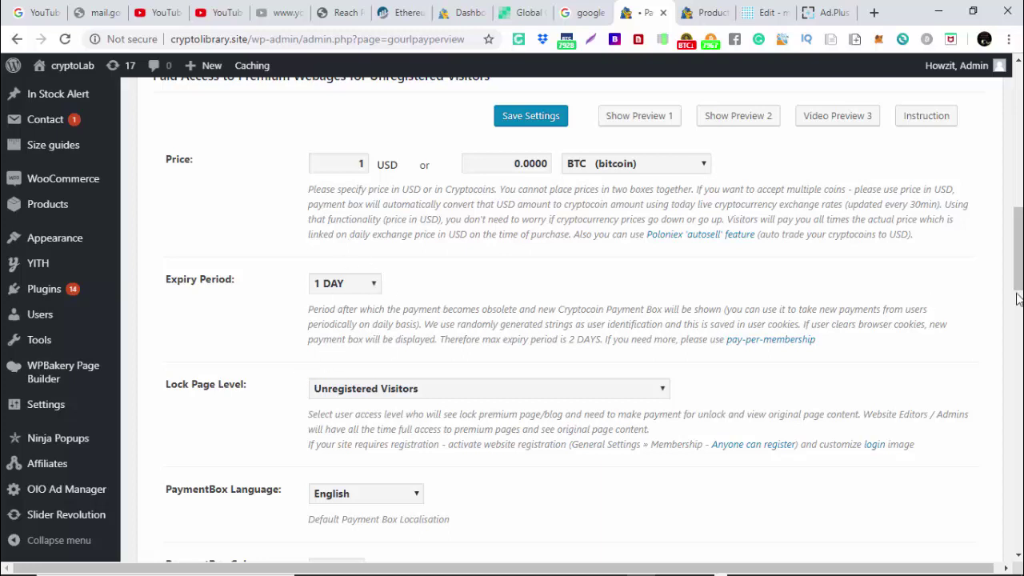
drag(1016, 284, 1016, 328)
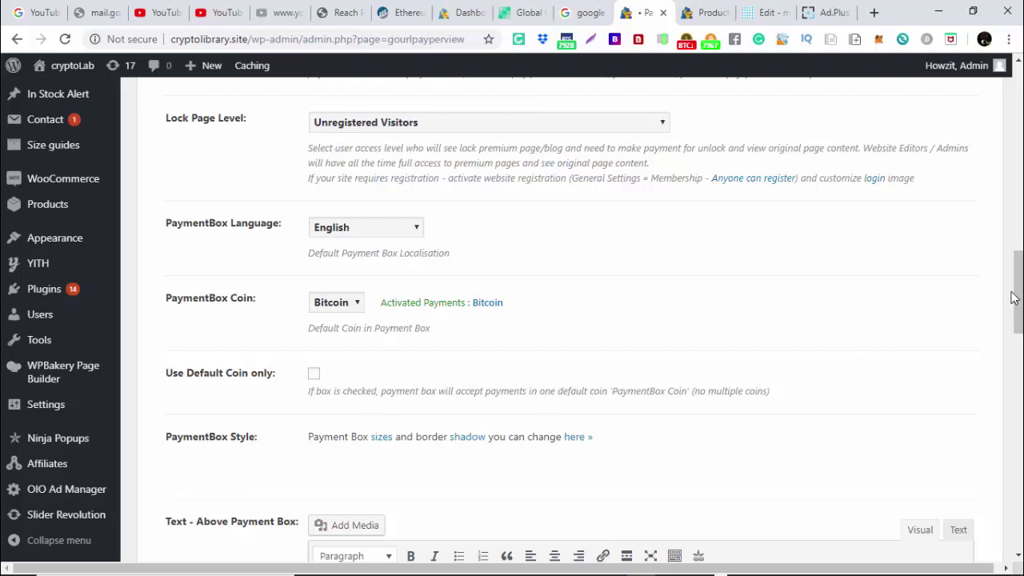
drag(1014, 297, 1013, 106)
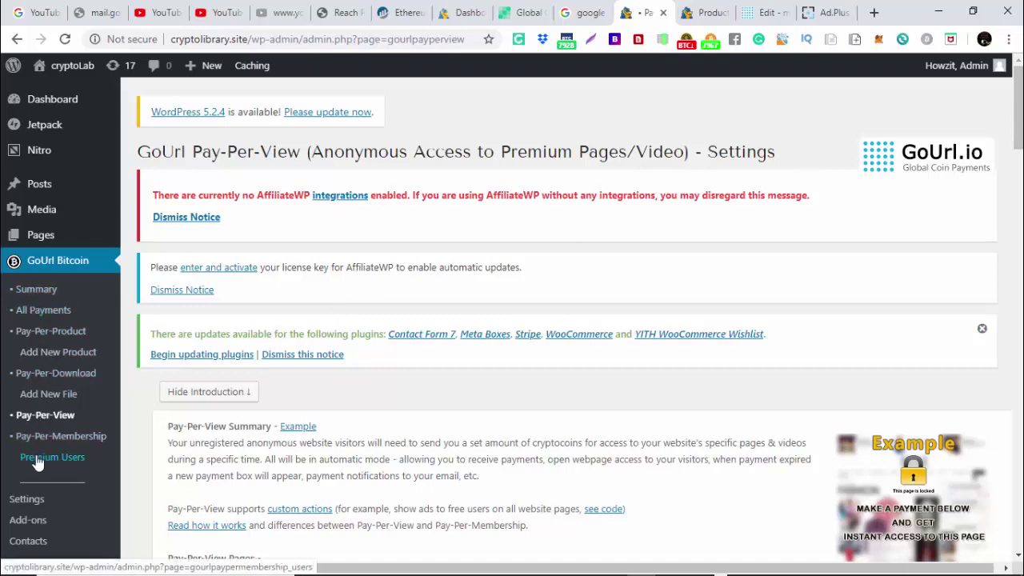
Open GoUrl Bitcoin's All Payments page and check it lists no payments, totalling 0.00 USD.
click(42, 316)
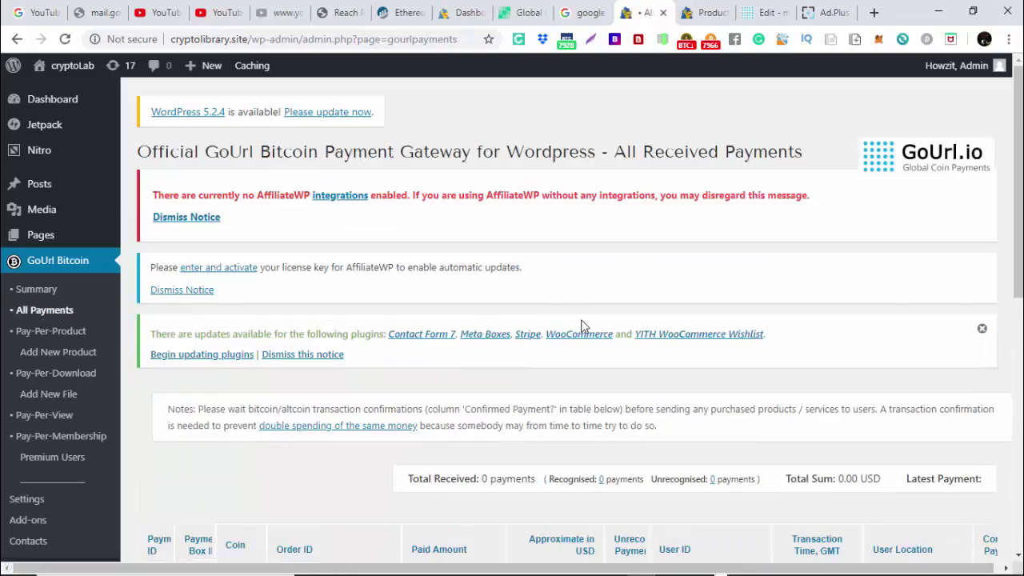
scroll(1017, 118, down, 4)
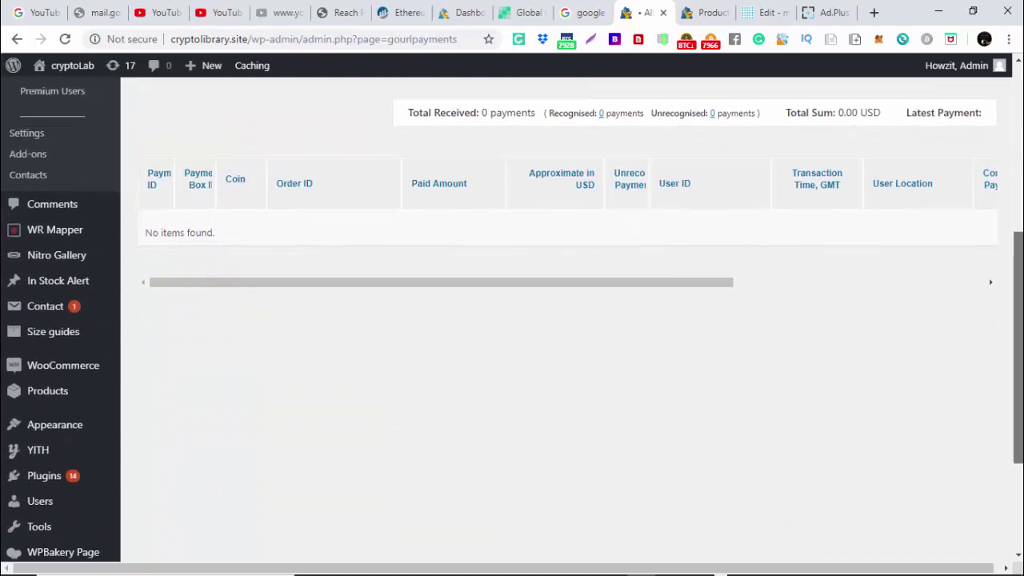
scroll(1020, 215, up, 2)
scroll(1020, 214, down, 5)
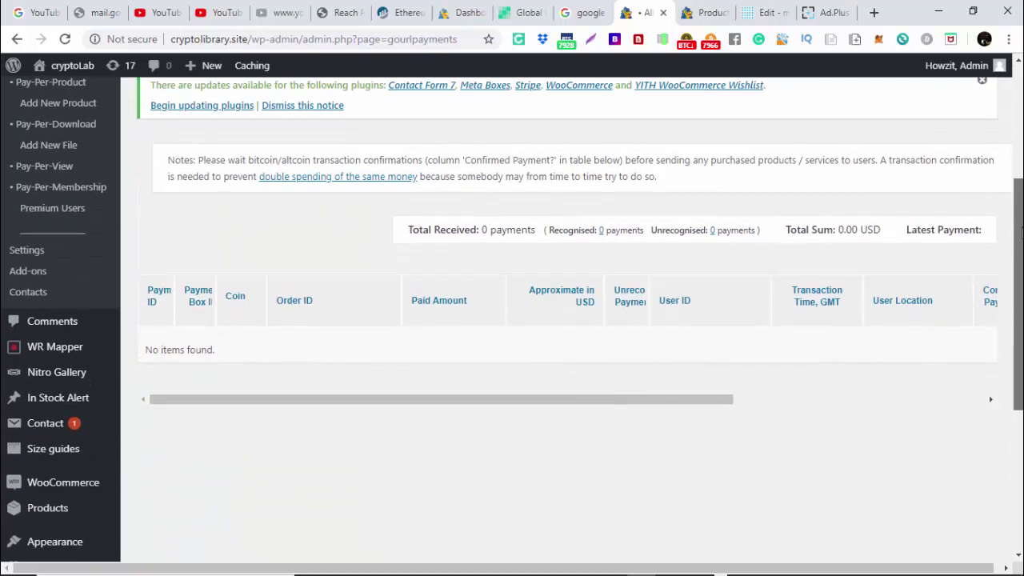
scroll(1013, 173, up, 5)
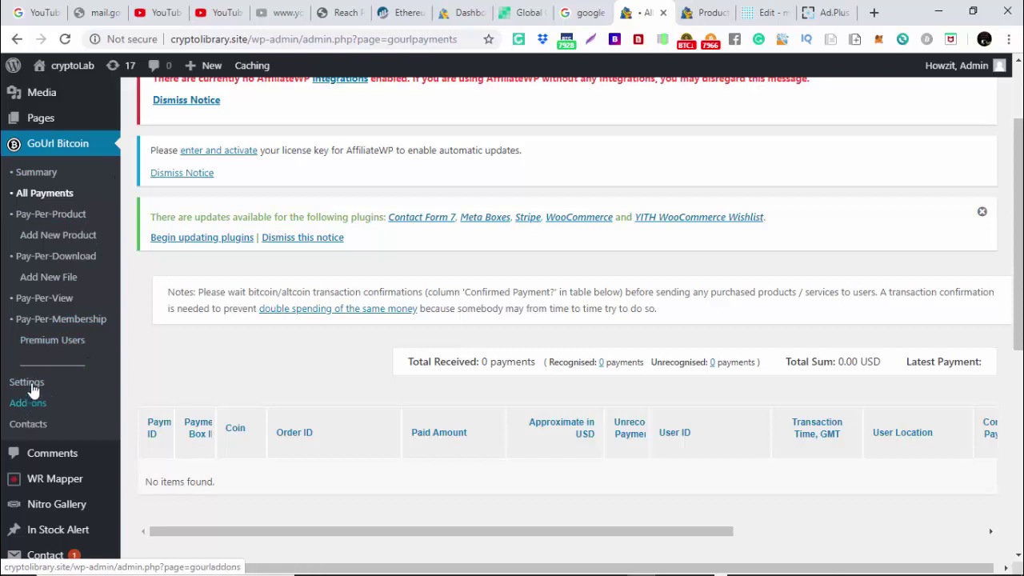
Review the GoUrl Bitcoin General and Payment Box settings, including the callback URL instructions.
click(28, 384)
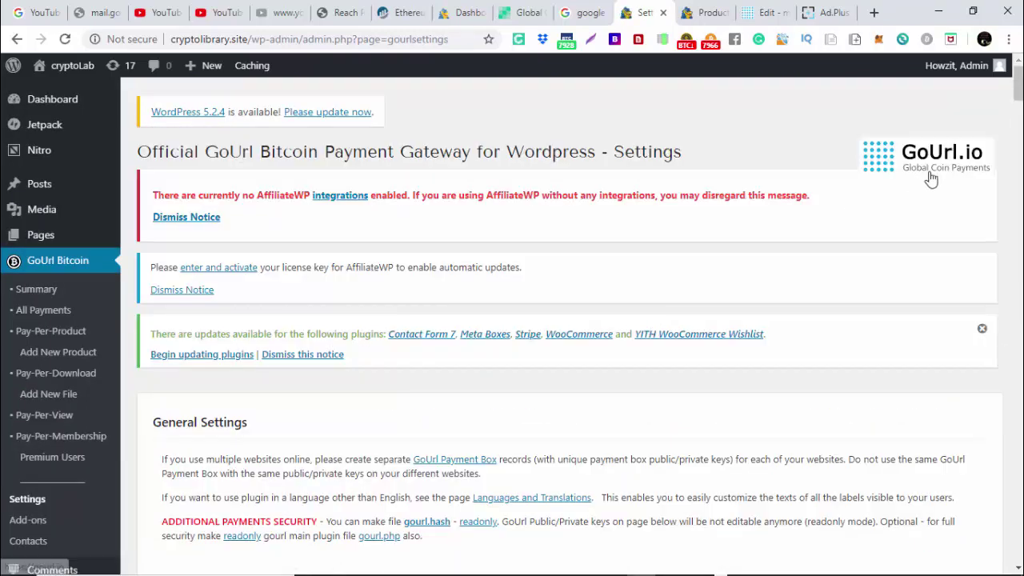
drag(1019, 97, 1020, 433)
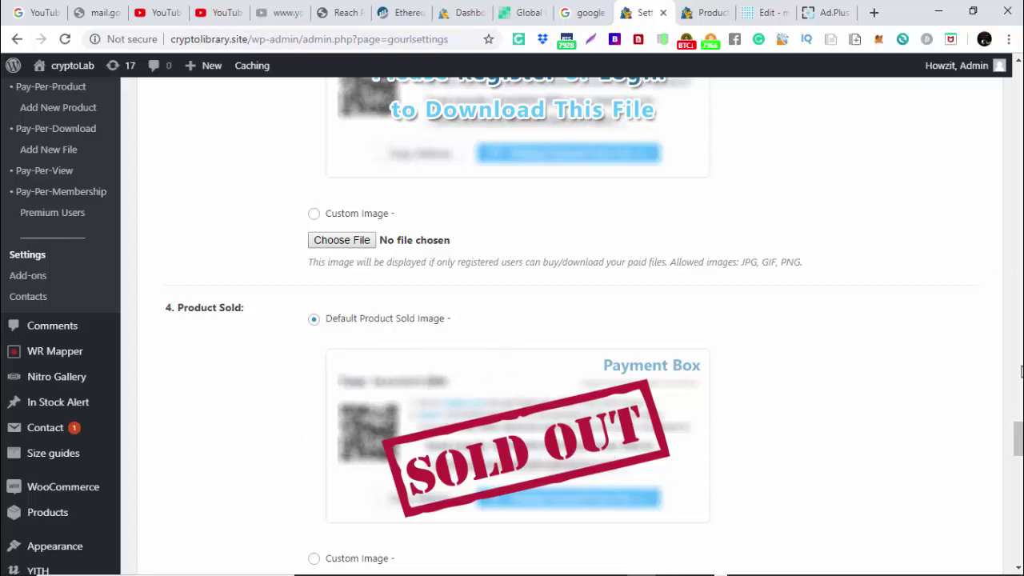
drag(1020, 426, 1018, 83)
Read the GoUrl Instruction page's setup steps and its Pay-Per-View versus Pay-Per-Membership comparison.
click(863, 404)
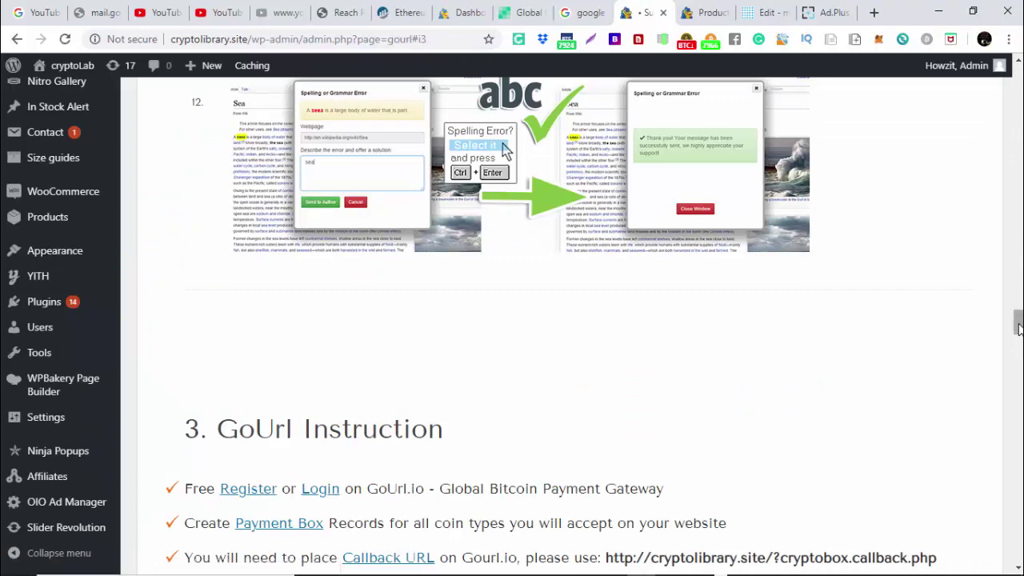
drag(1019, 327, 1018, 358)
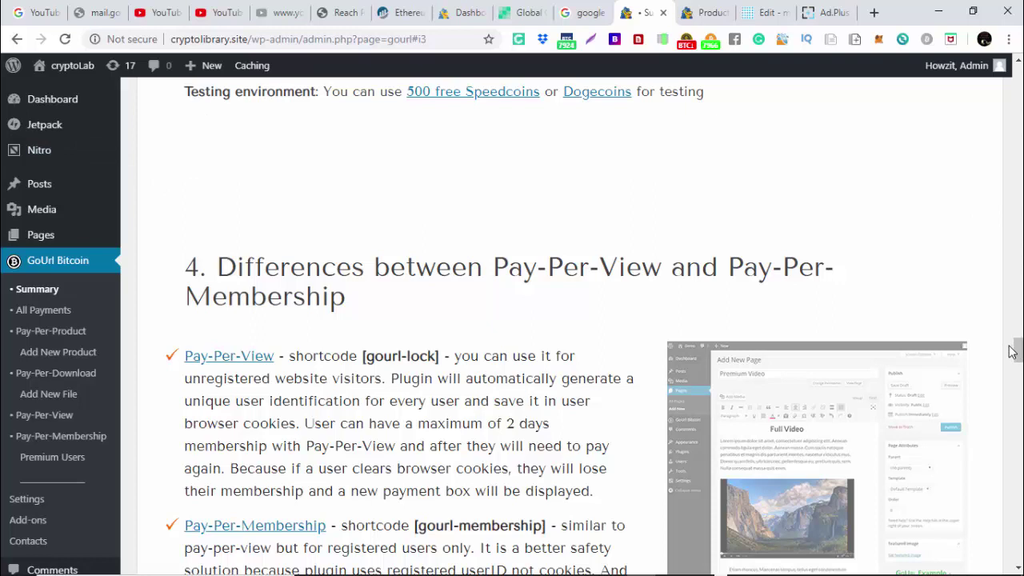
drag(1018, 352, 1018, 369)
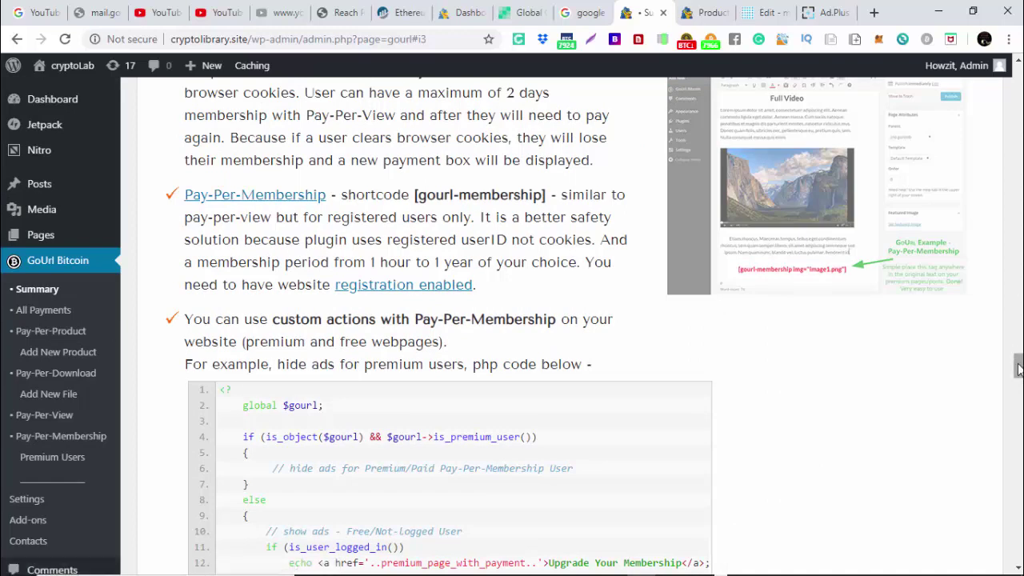
drag(1019, 367, 1019, 392)
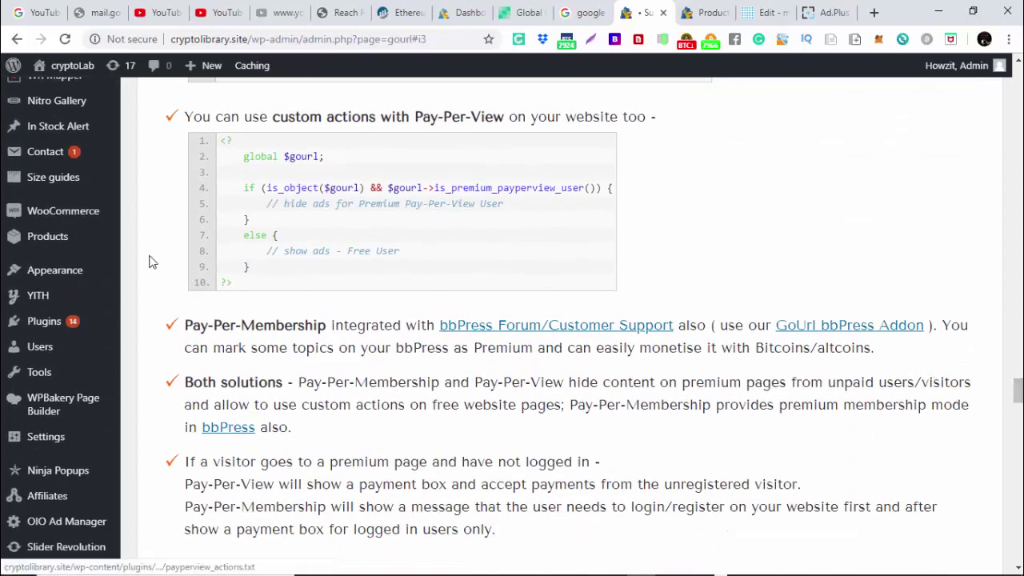
mouse_move(68, 218)
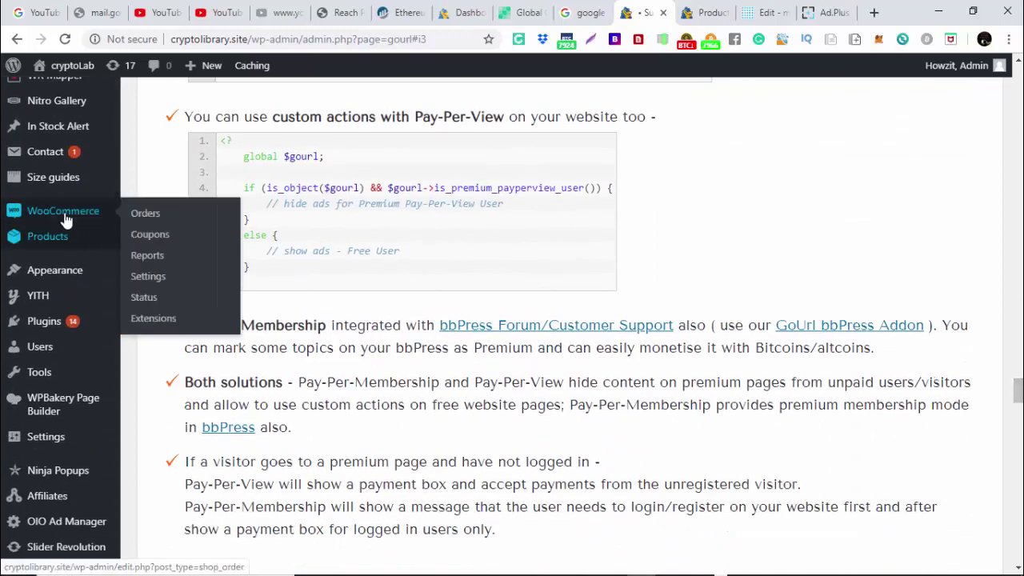
Show WooCommerce's Payments settings, with GoUrl Bitcoin/Altcoins as the only enabled gateway.
click(160, 278)
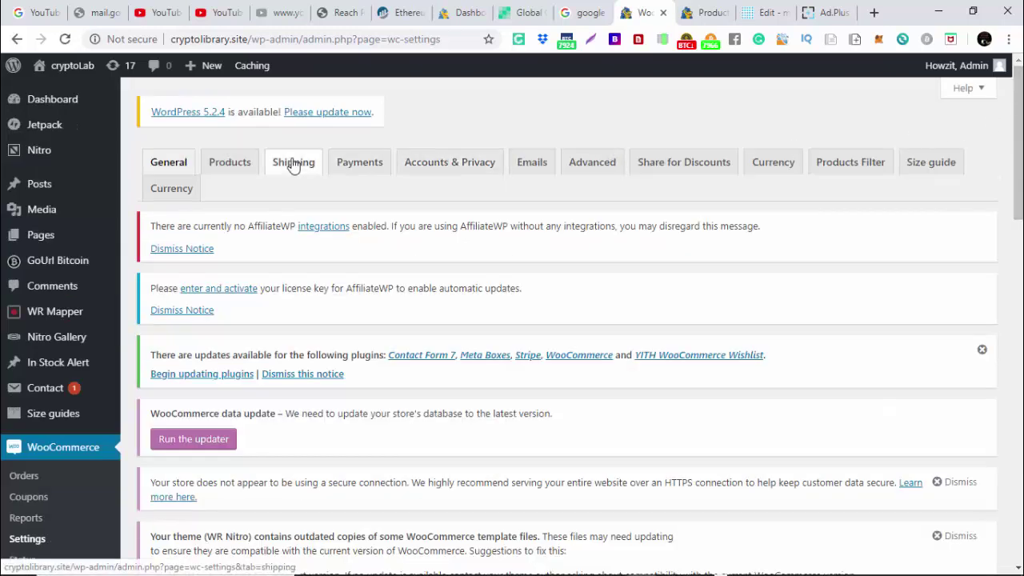
click(370, 166)
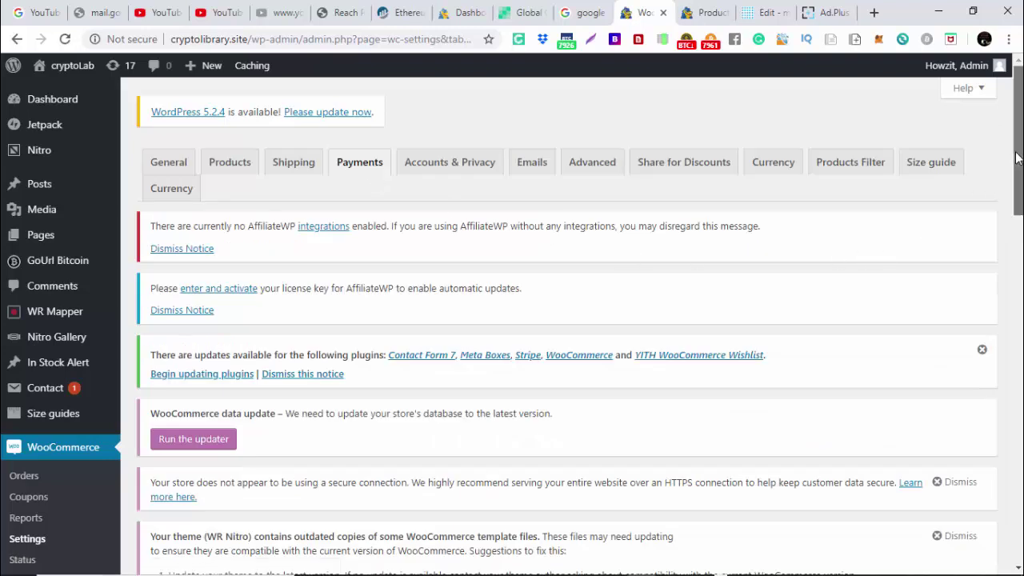
drag(1018, 159, 1018, 433)
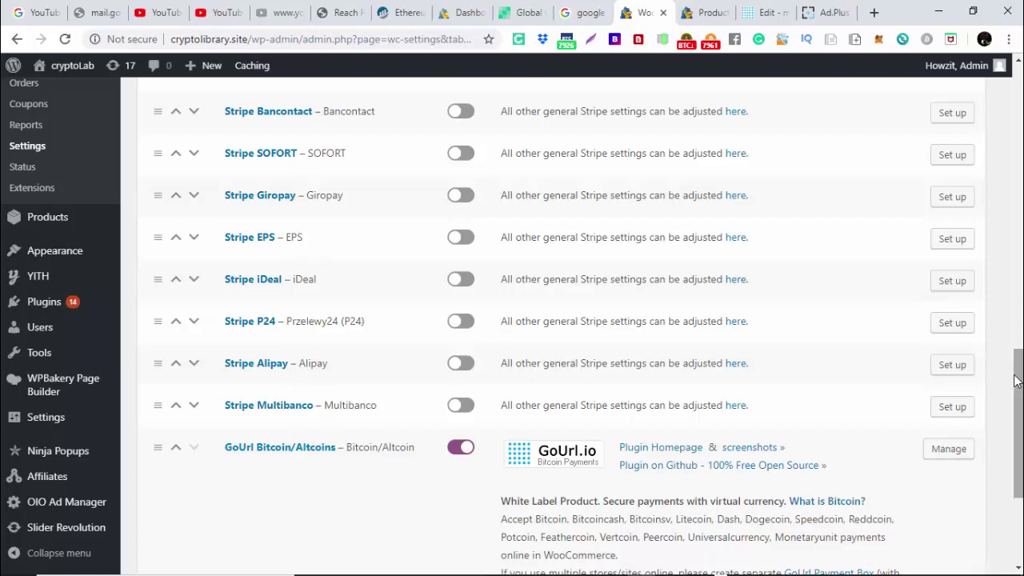
drag(1018, 364, 1018, 454)
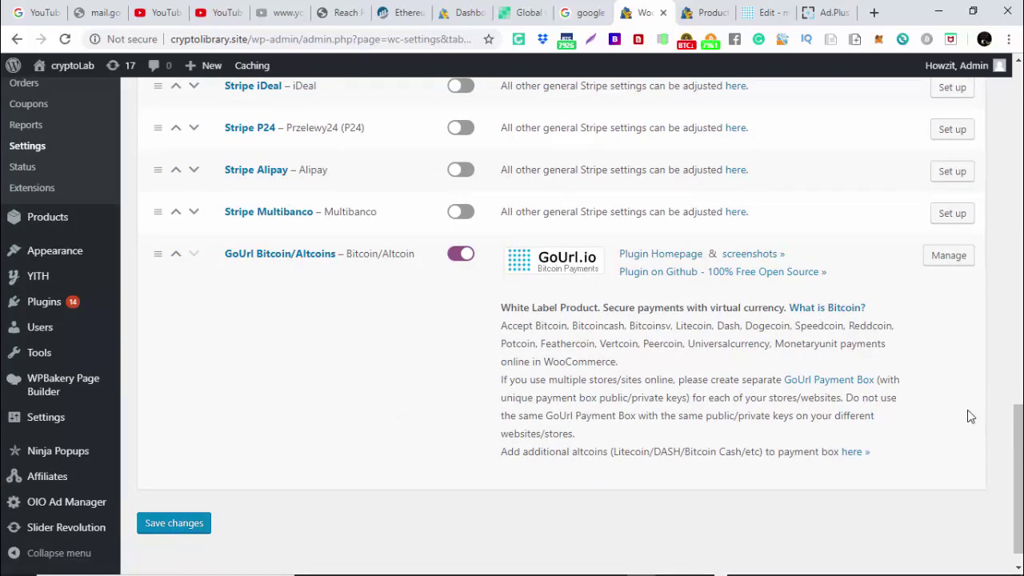
scroll(1018, 432, down, 1)
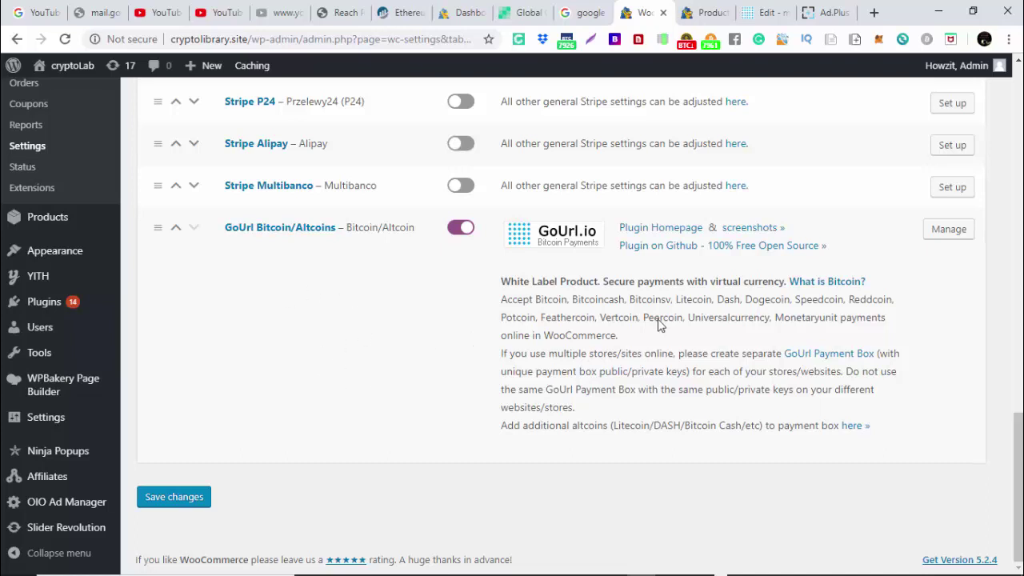
drag(1021, 433, 1016, 77)
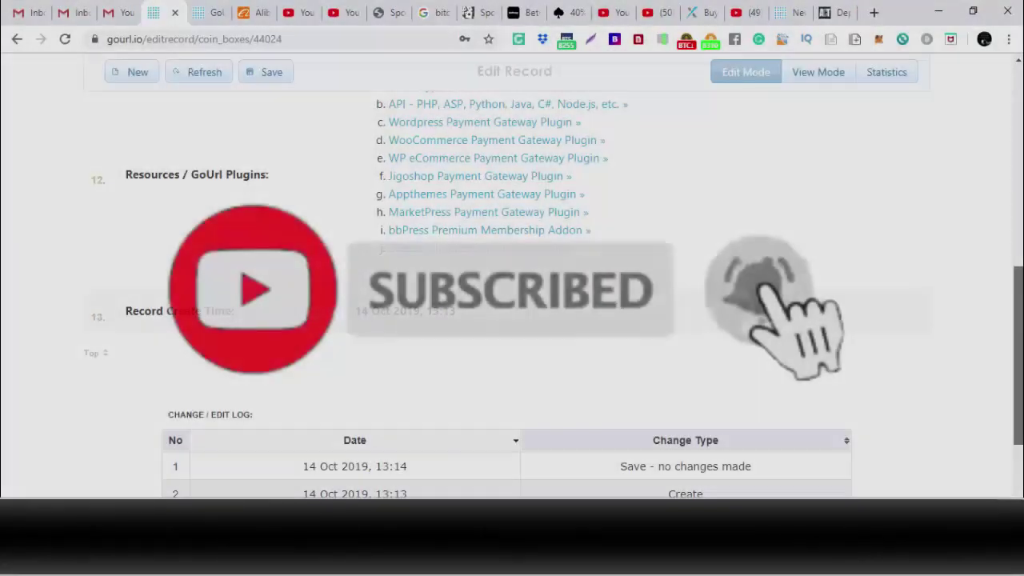
Review the bitcoin payment box's Edit Payment Box record on gourl.io, wallet locked forever.
scroll(1012, 130, up, 10)
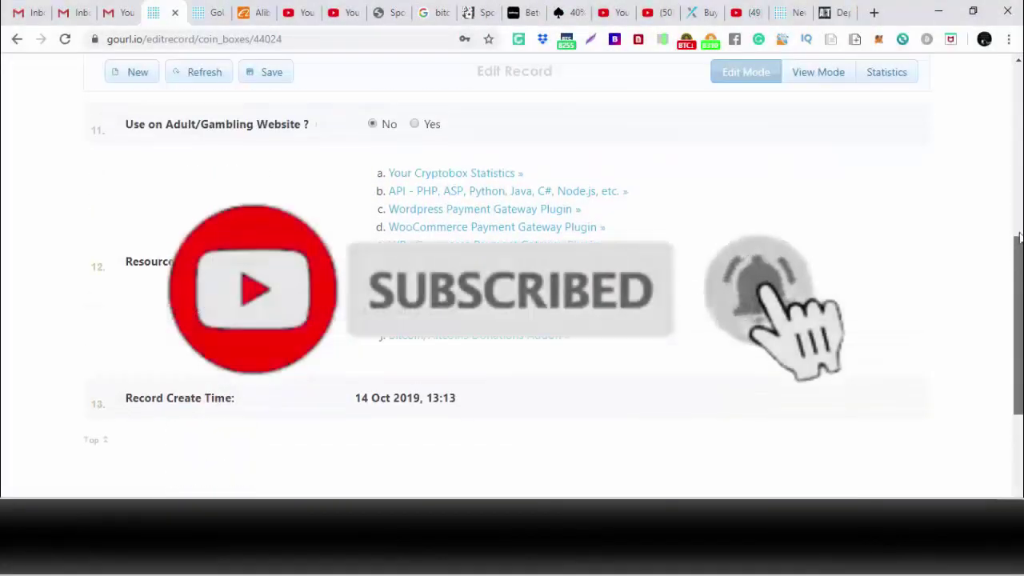
scroll(1012, 130, up, 3)
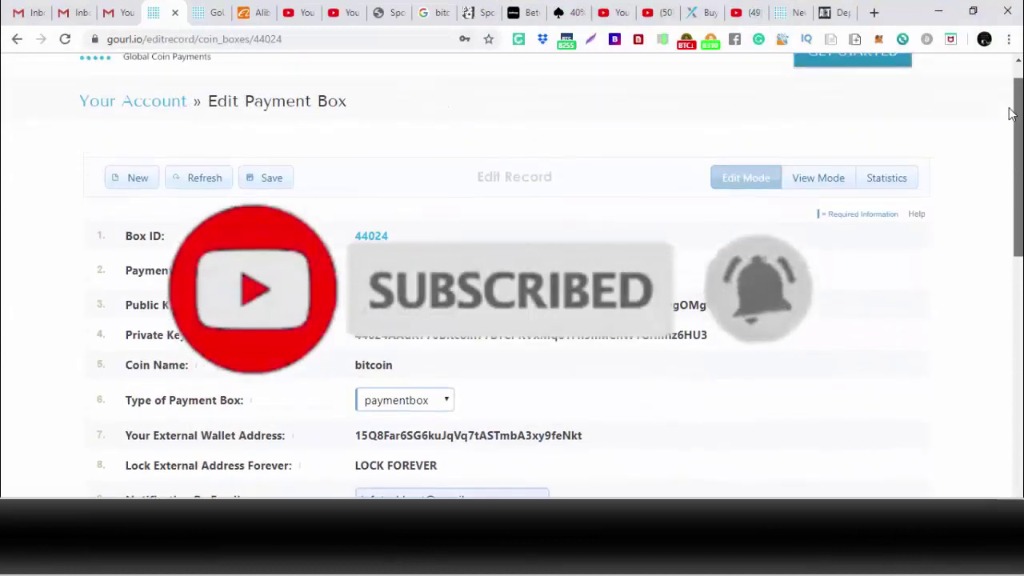
mouse_move(1012, 97)
mouse_down()
mouse_move(1021, 380)
mouse_move(1018, 108)
mouse_up()
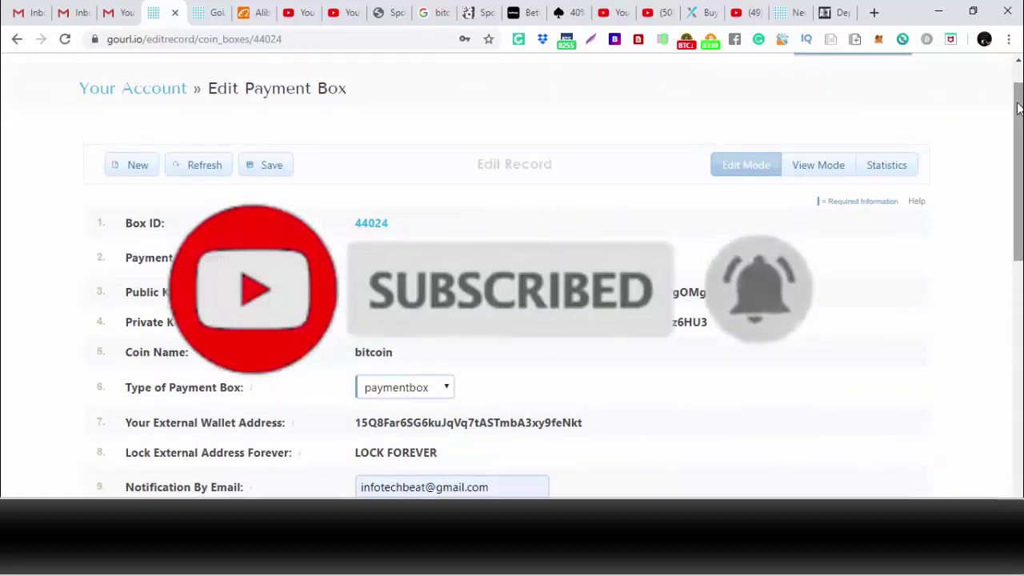